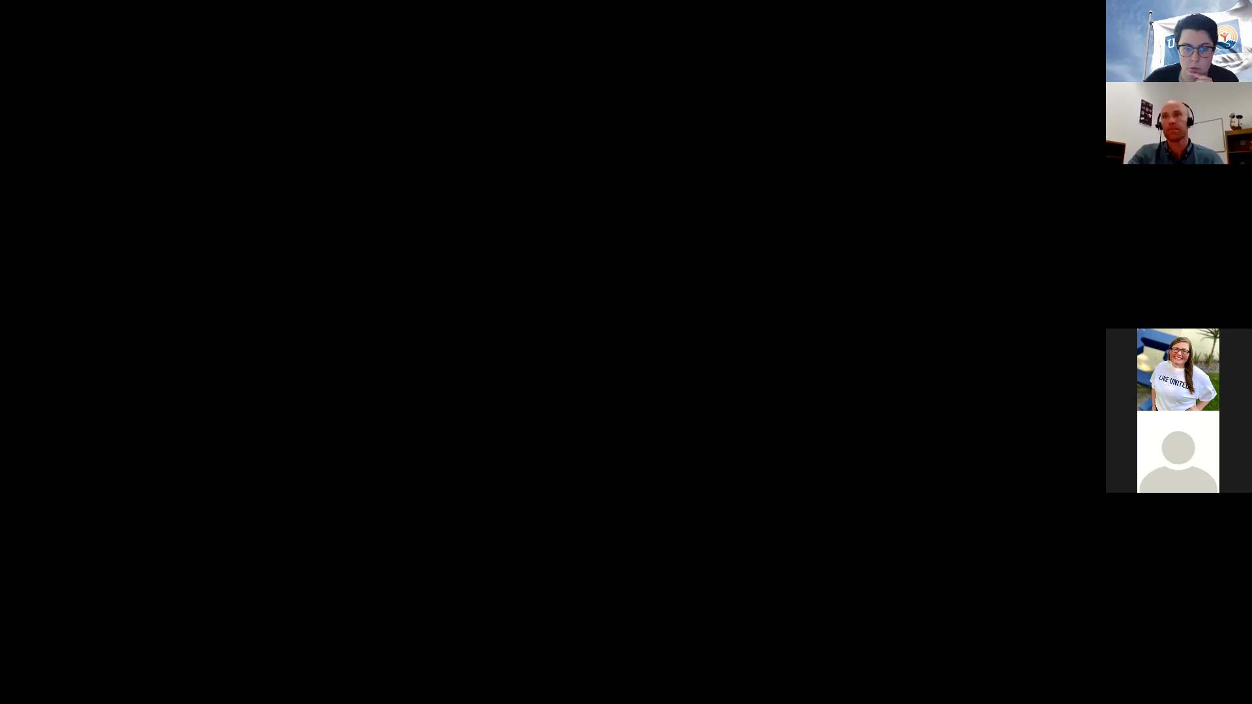
- Review the location, Legal Assistance criteria and Watsonville Law Center details, and send the client's referral to Watsonville Law Center
scroll(327, 218, up, 5)
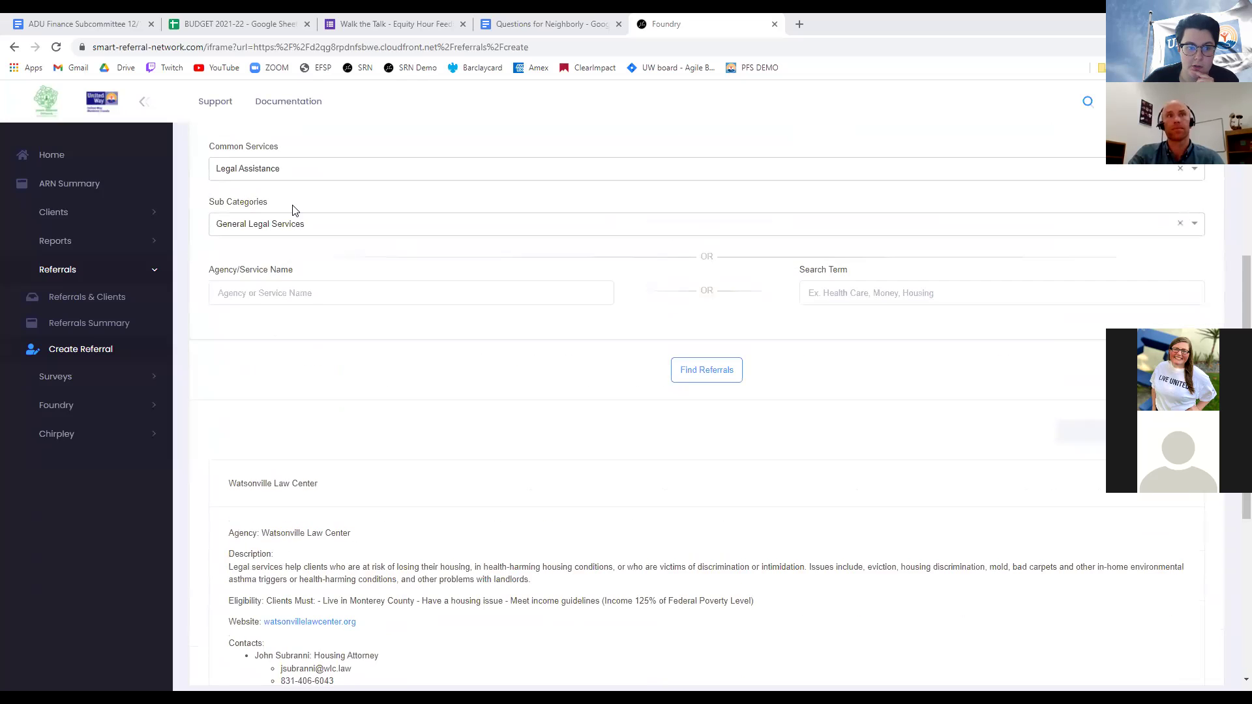
scroll(292, 210, up, 4)
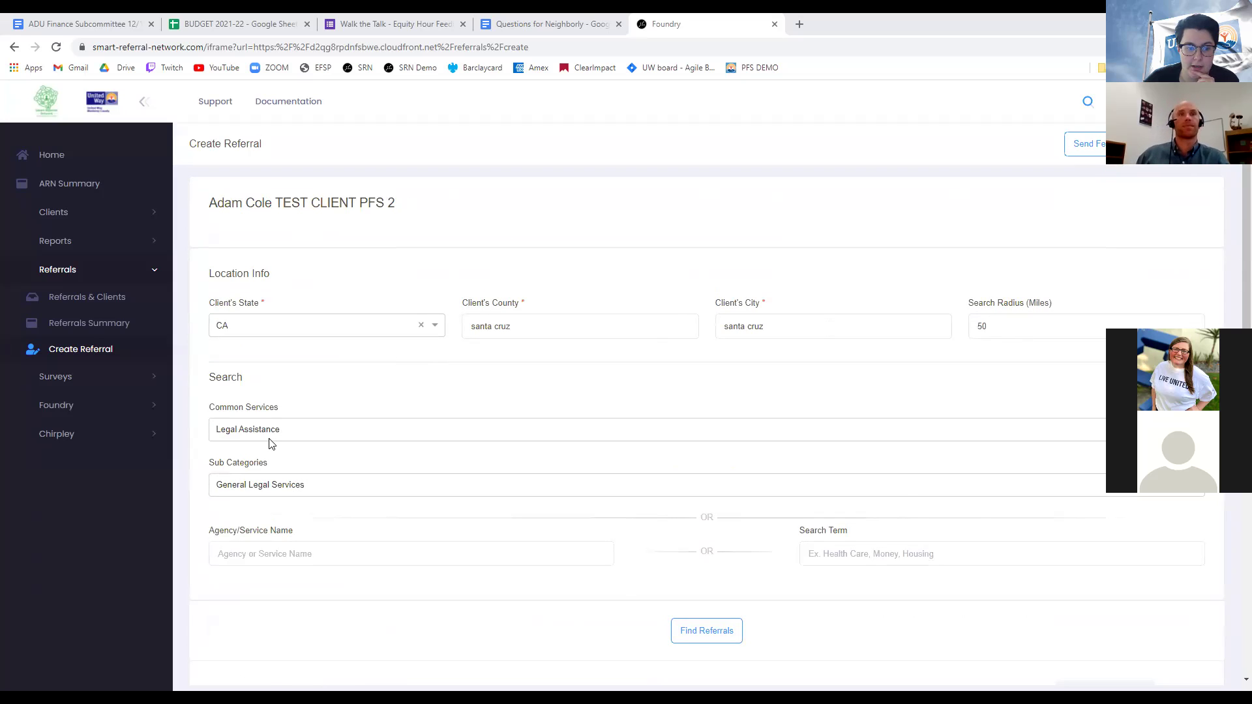
scroll(272, 444, down, 1)
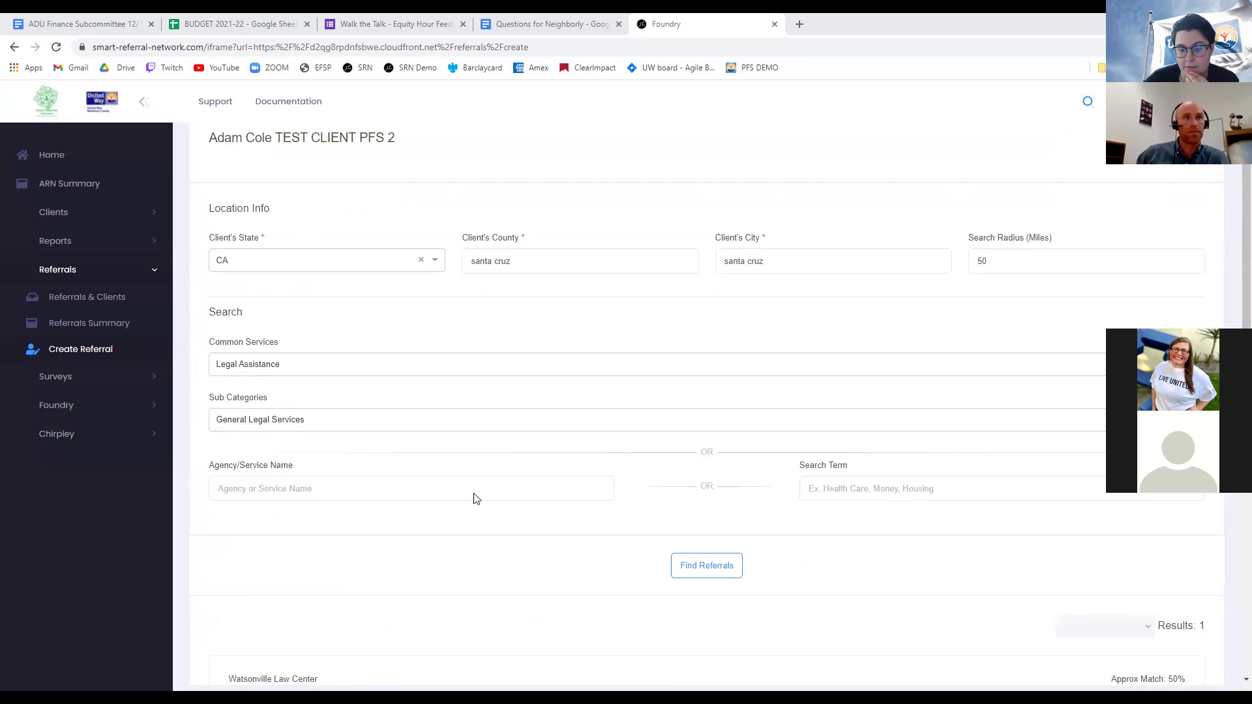
scroll(437, 520, down, 5)
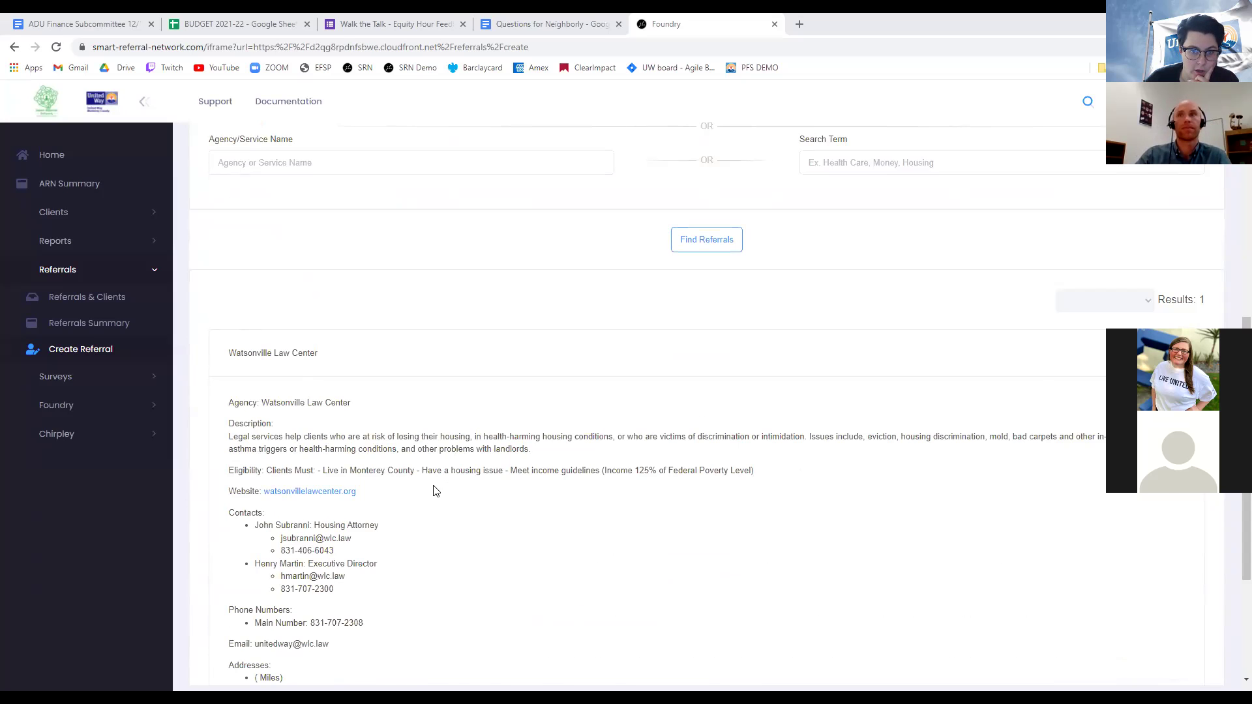
scroll(435, 491, down, 3)
click(709, 583)
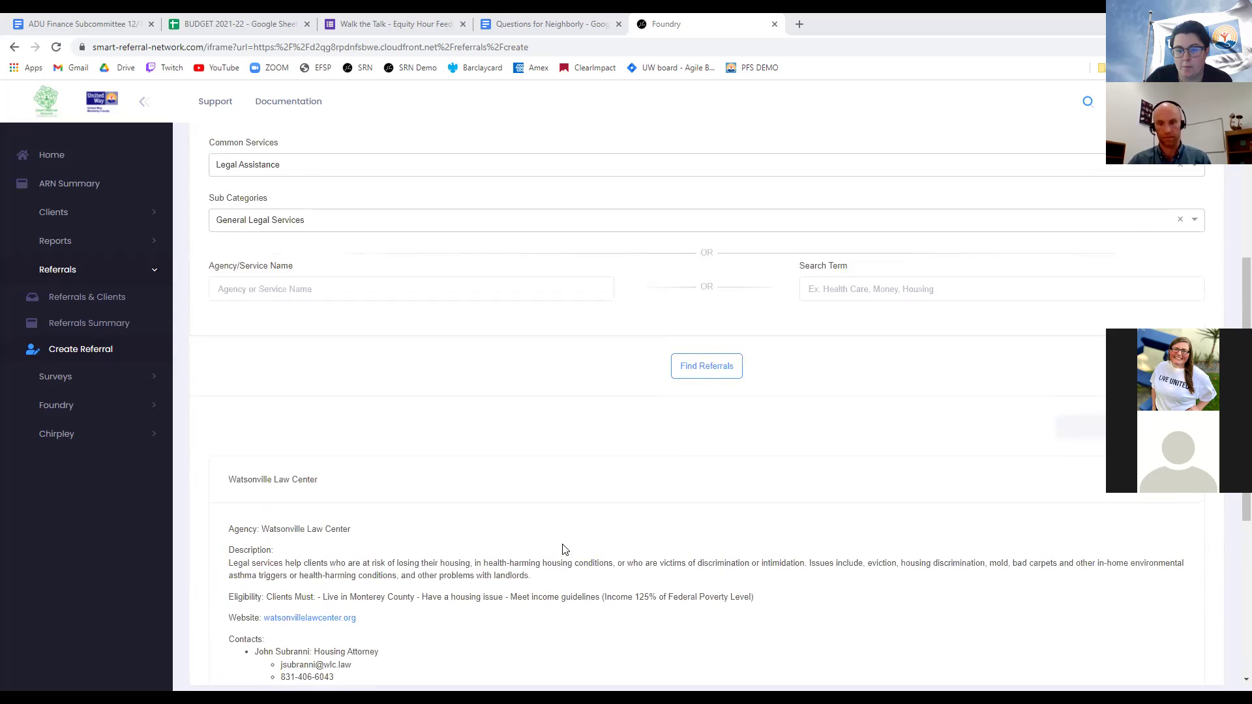
- Search the client list by Full Name for the test client, entering the client's name with the suffix "test"
click(75, 219)
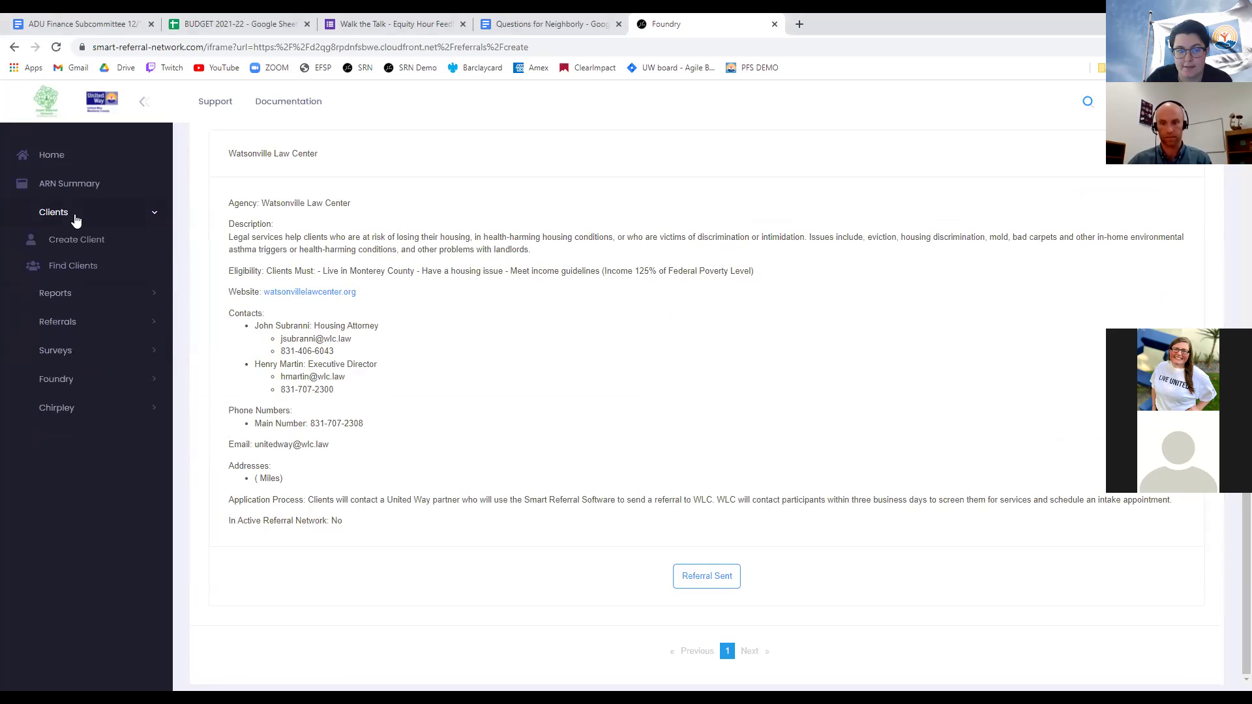
click(81, 273)
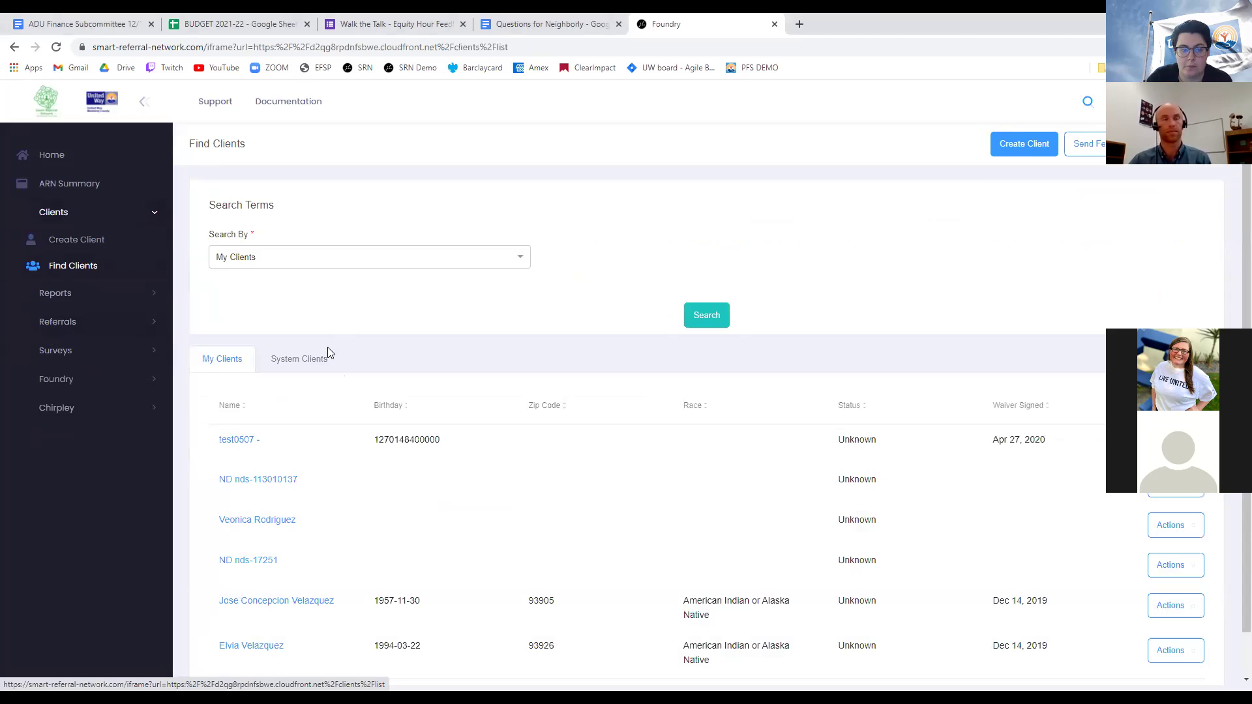
click(346, 253)
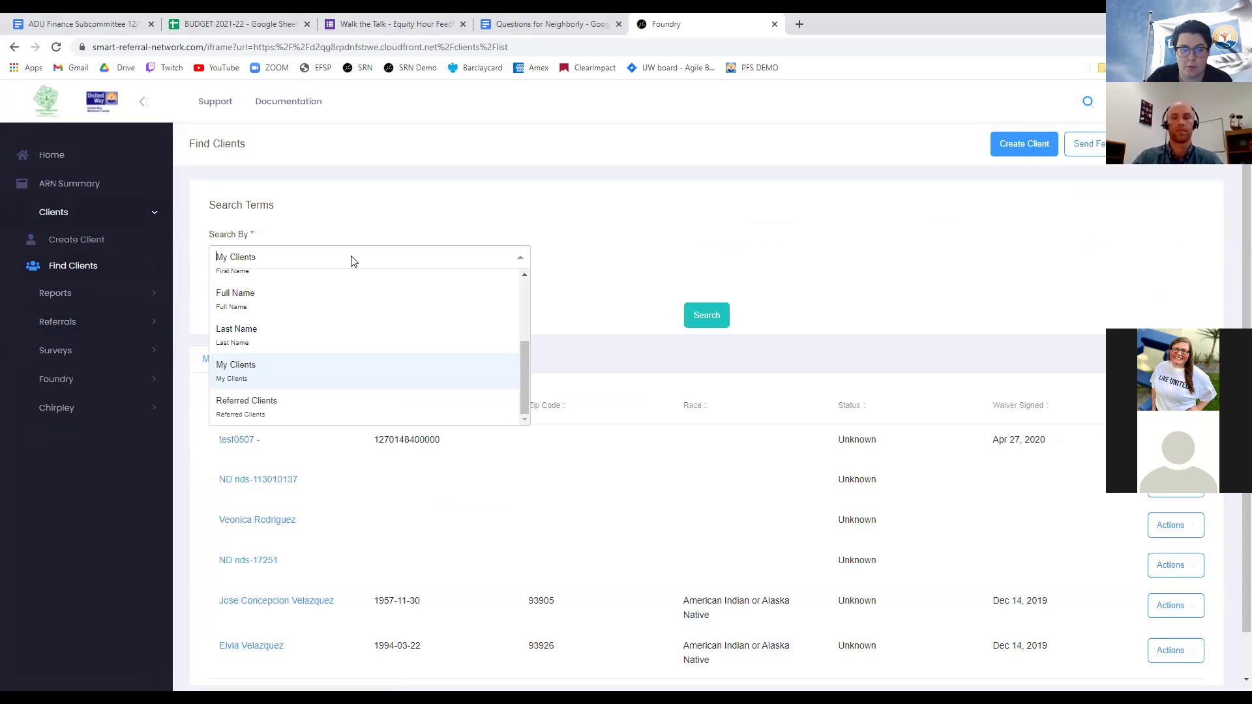
click(280, 299)
click(590, 259)
text(a)
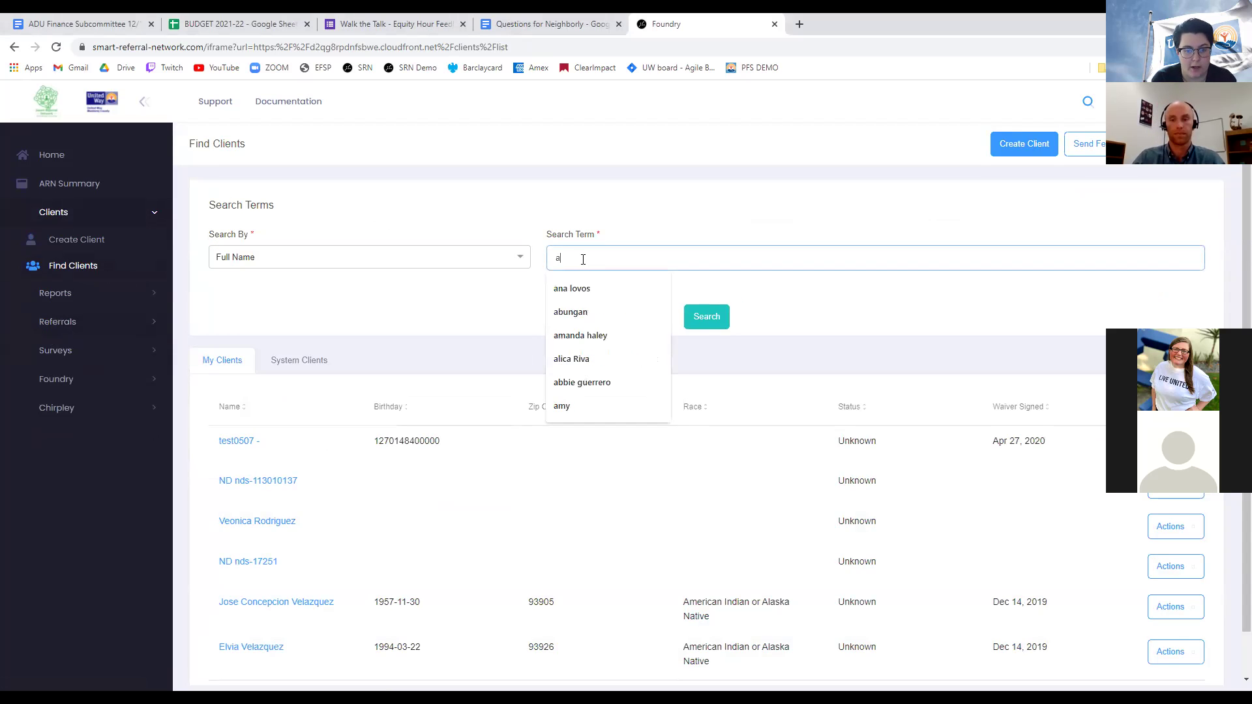
text(dam cole test)
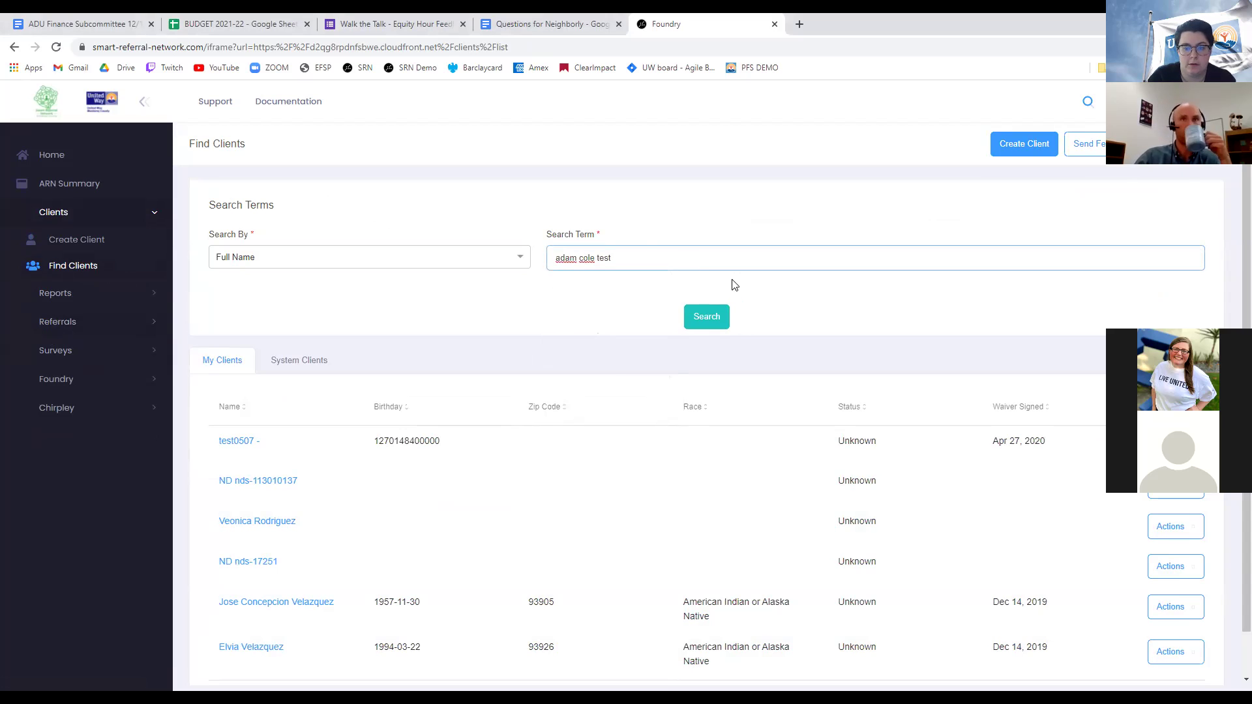
click(716, 328)
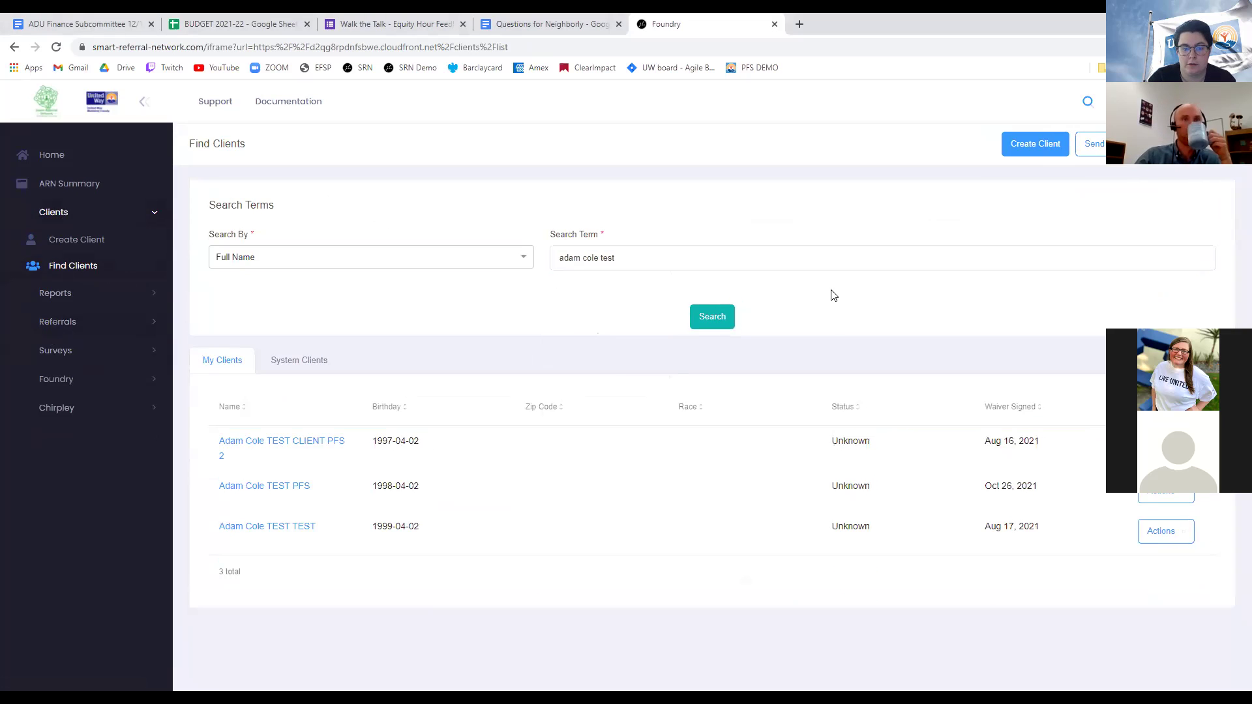
- Open the record of the client marked TEST CLIENT PFS 2 and check its files and referrals
click(325, 447)
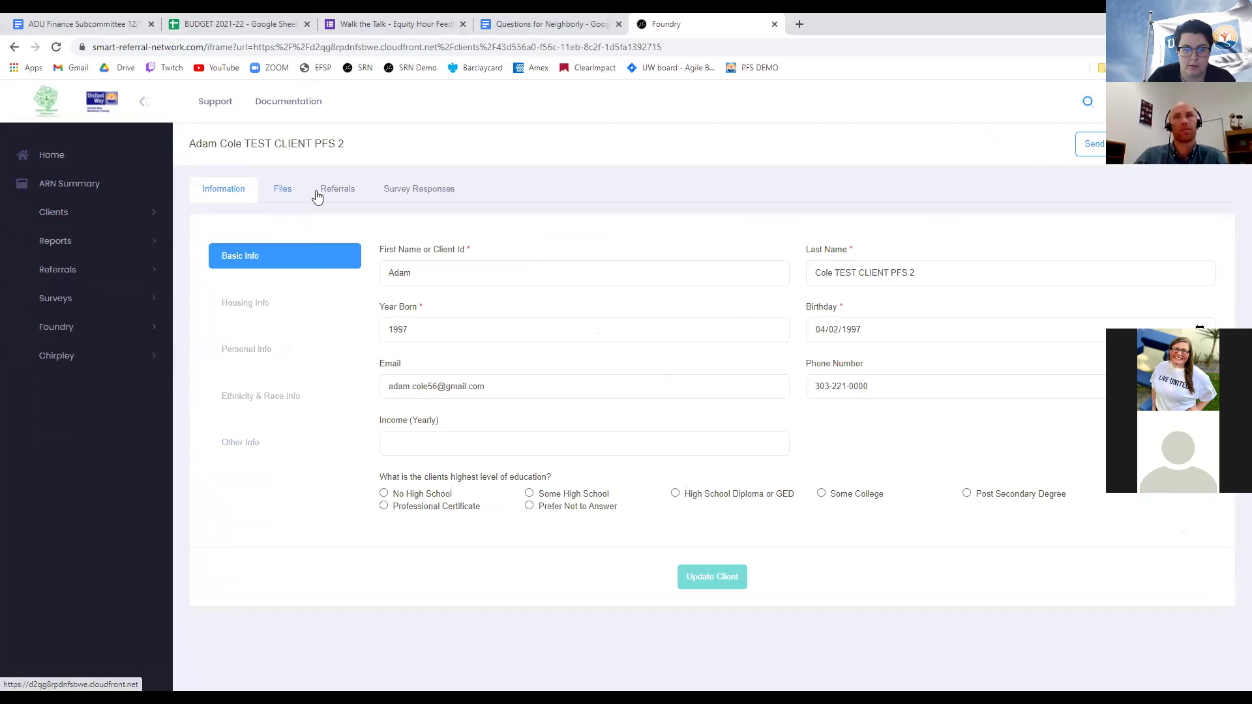
click(288, 198)
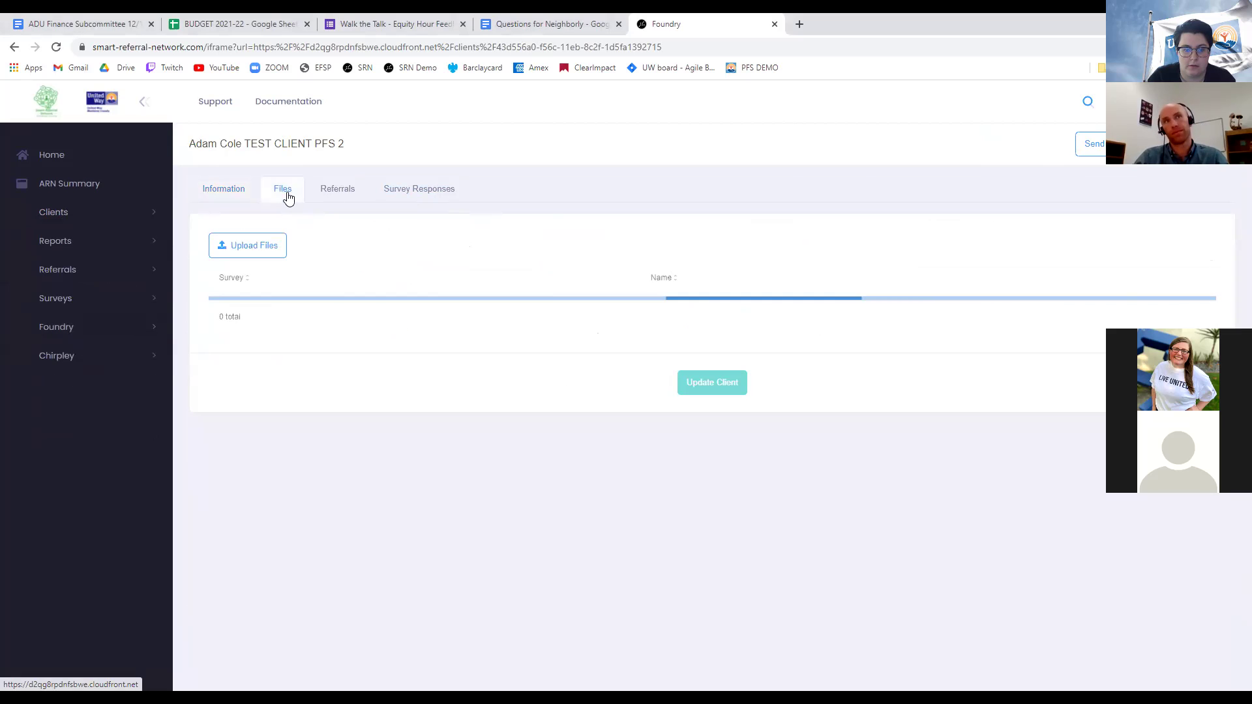
click(342, 196)
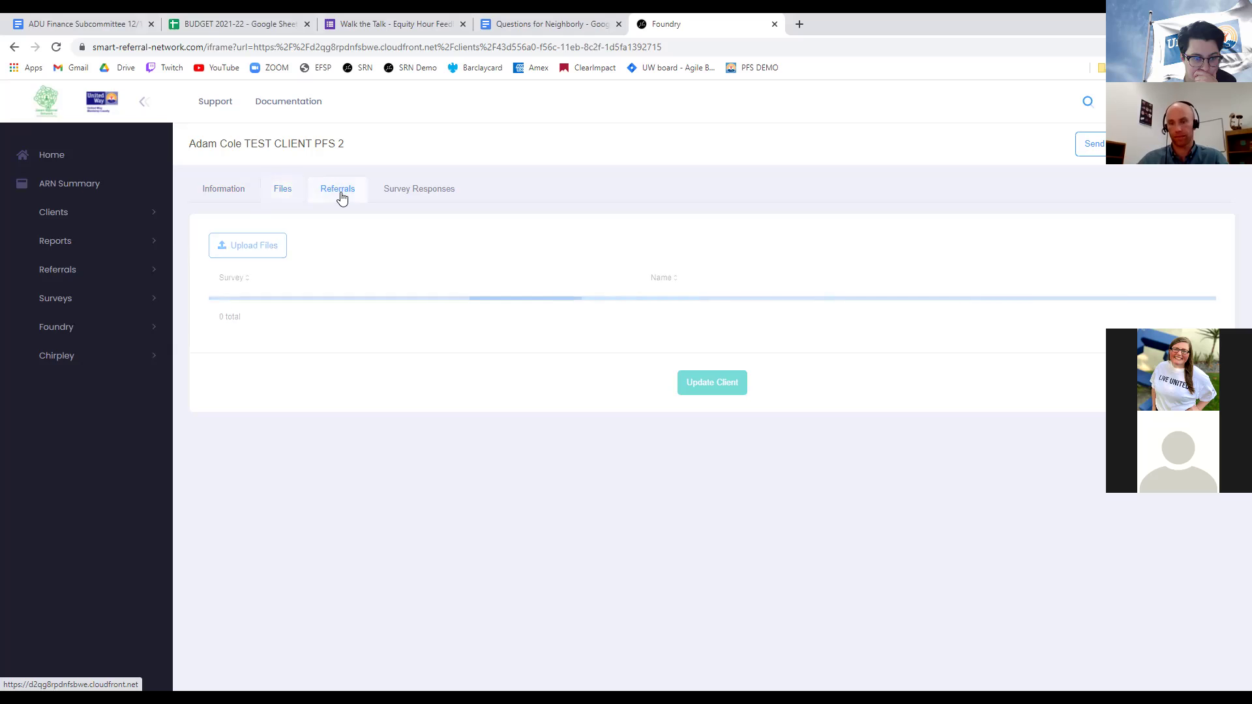
- Review the client's basic, other, ethnicity and race, personal and housing information
click(228, 195)
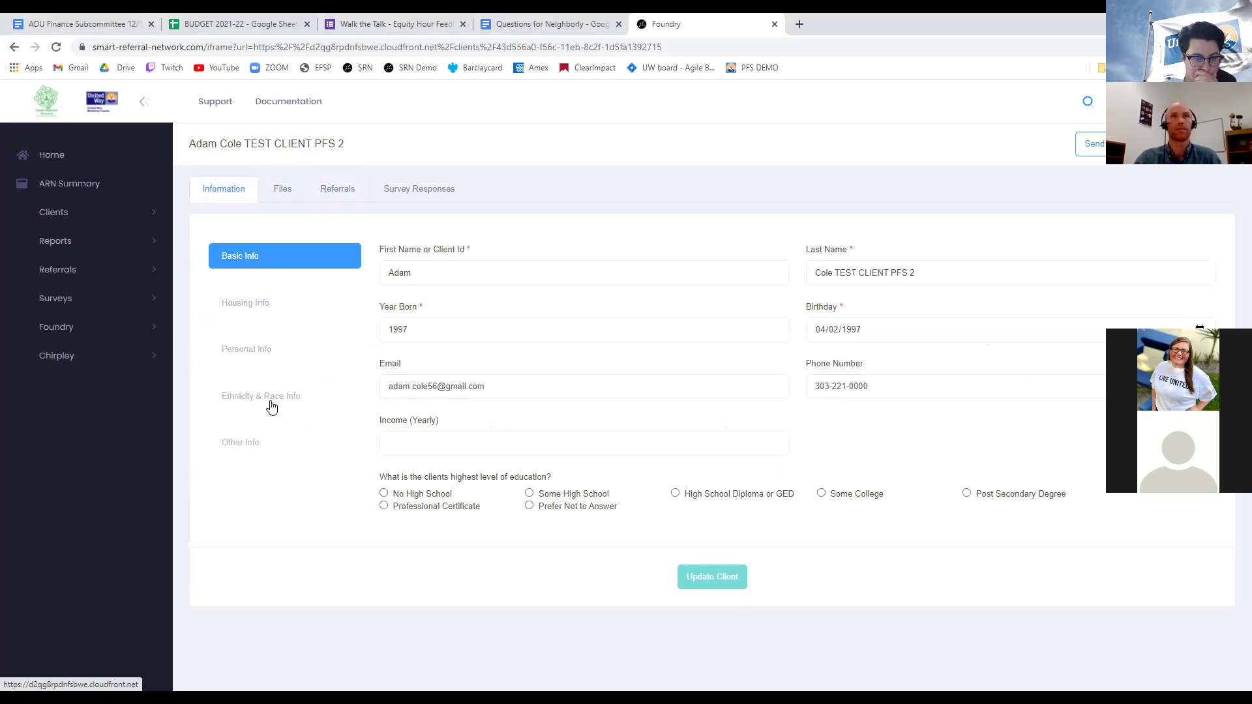
click(246, 450)
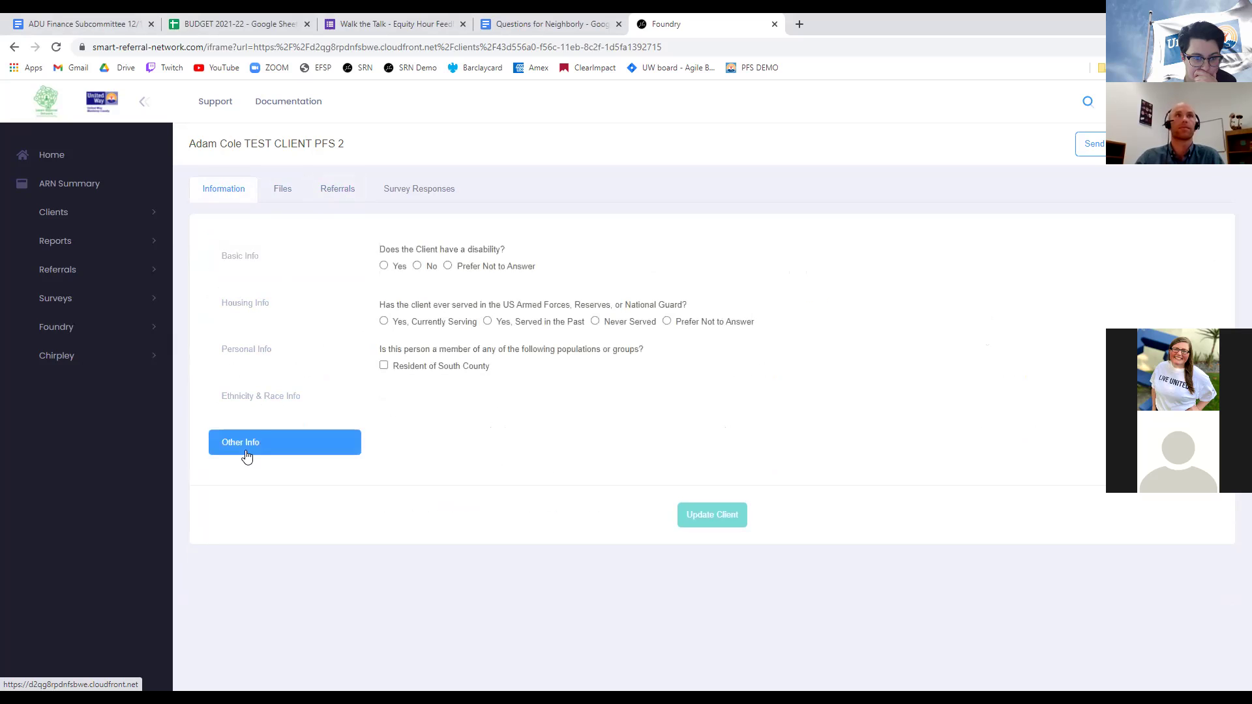
click(254, 399)
click(252, 353)
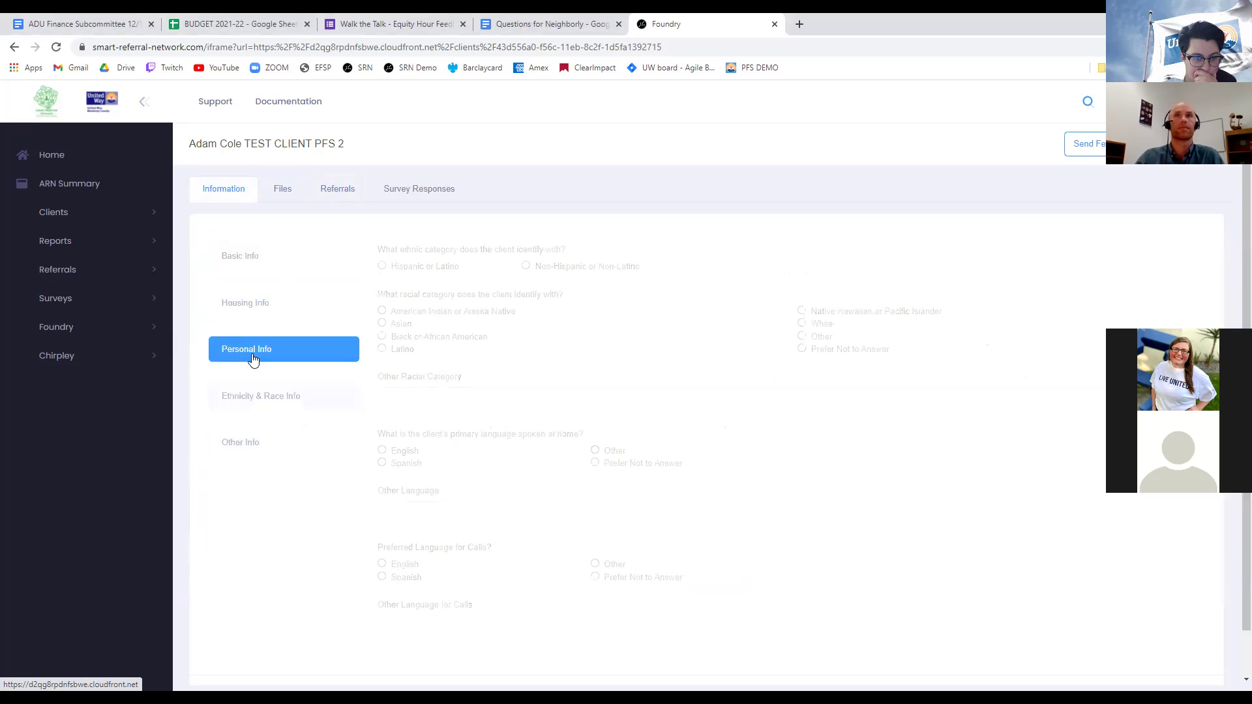
click(253, 305)
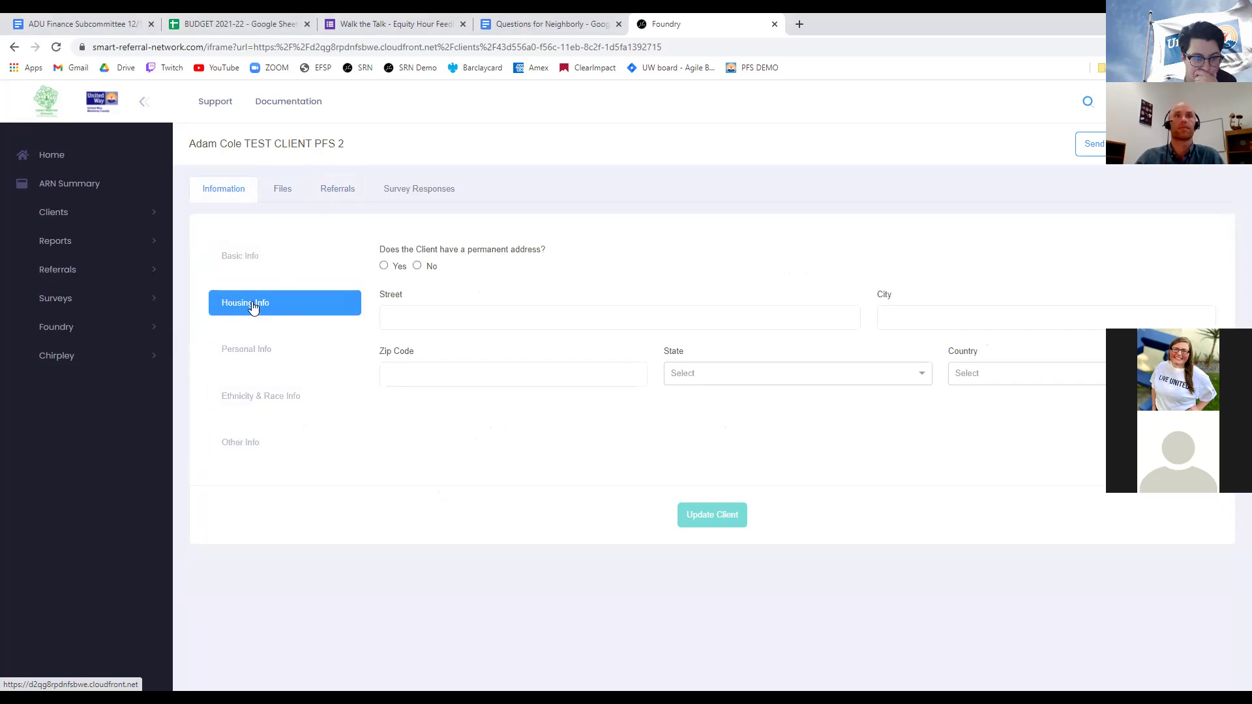
- Return to the Find Clients list and reopen the record marked TEST CLIENT PFS 2
click(70, 273)
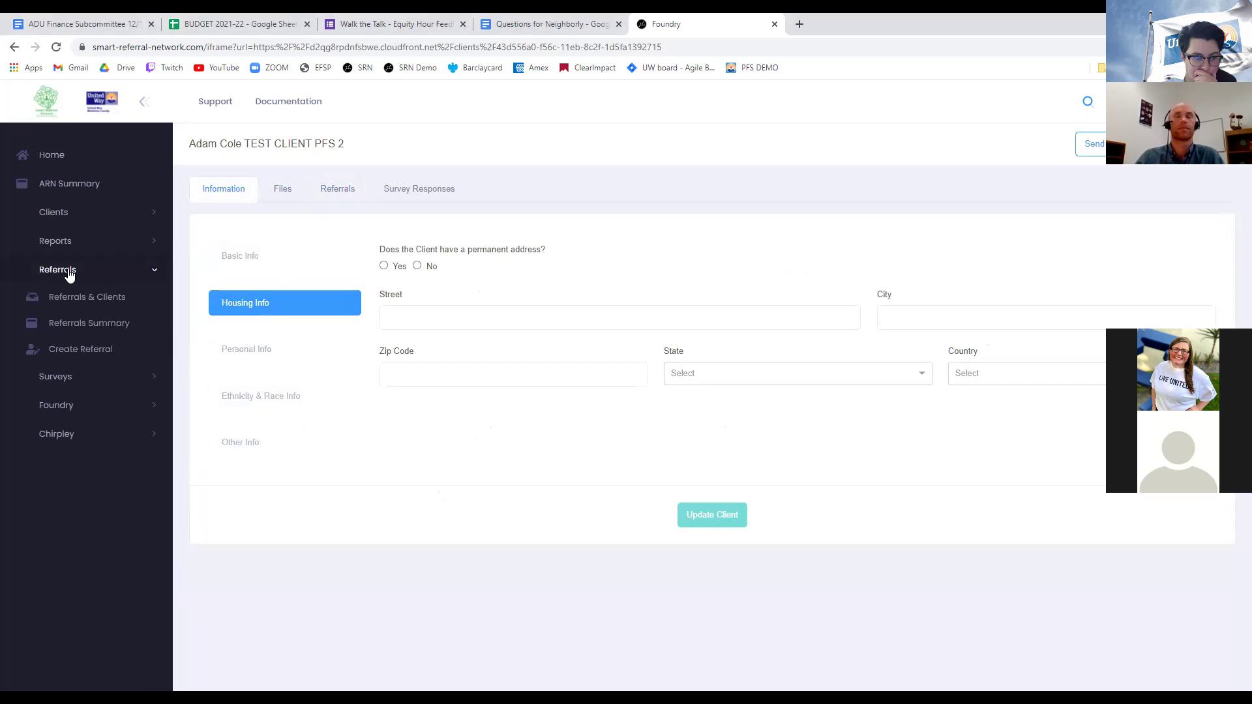
click(69, 218)
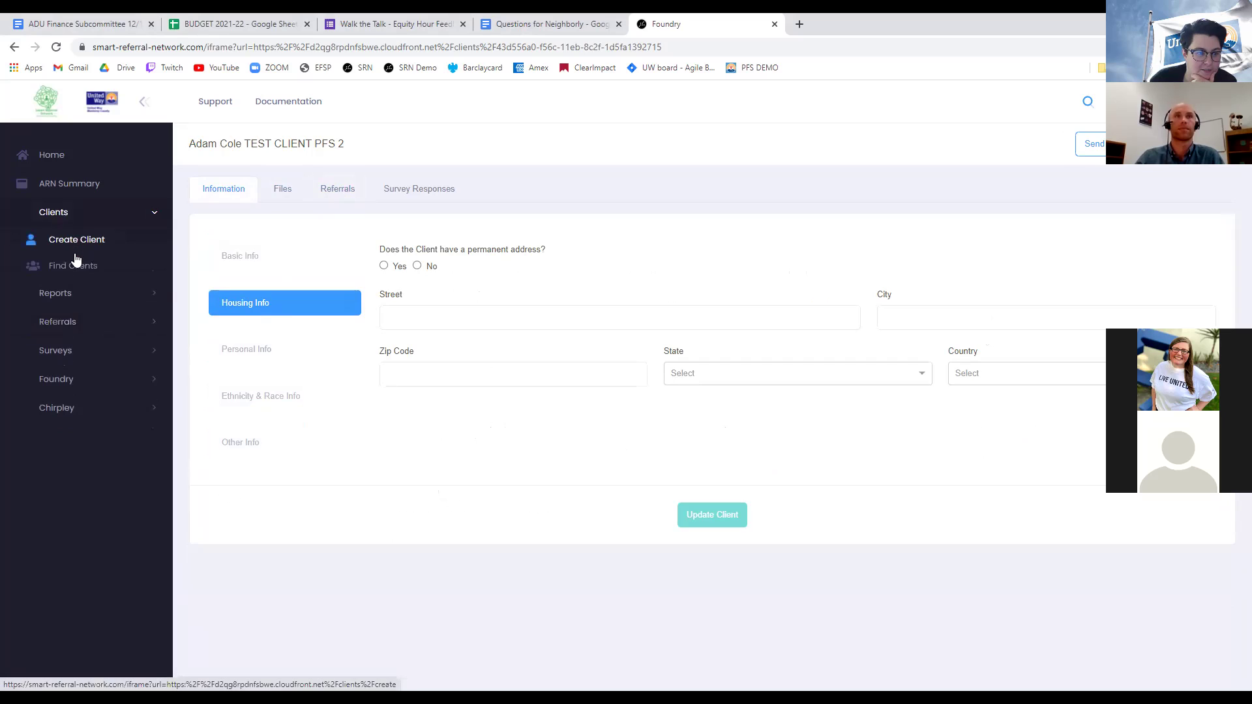
click(74, 265)
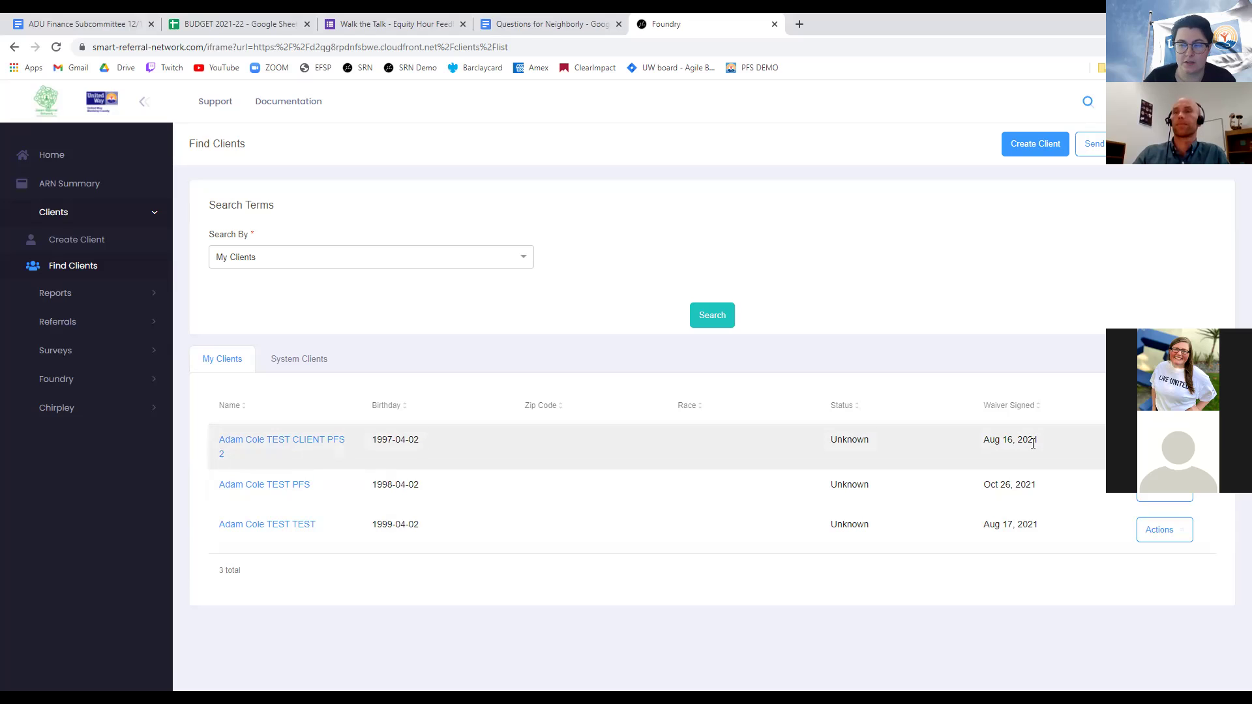
click(312, 443)
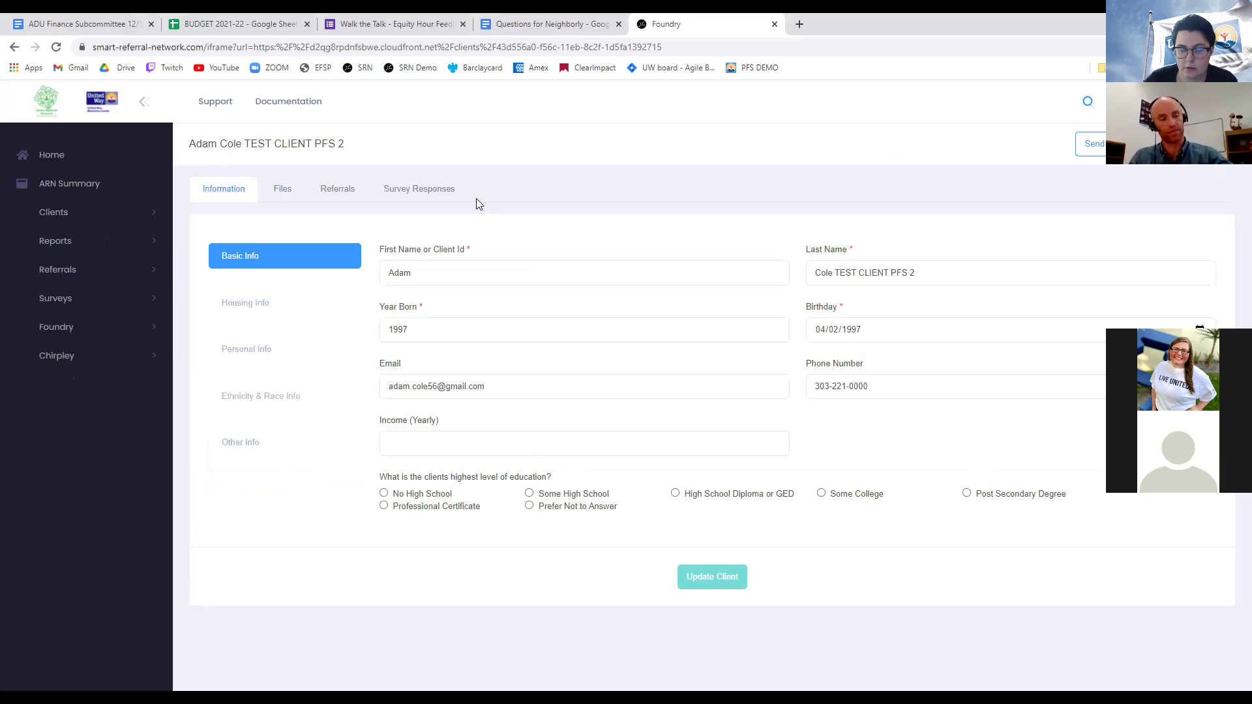
- Look through the client's housing, personal, and ethnicity and race questions
click(279, 315)
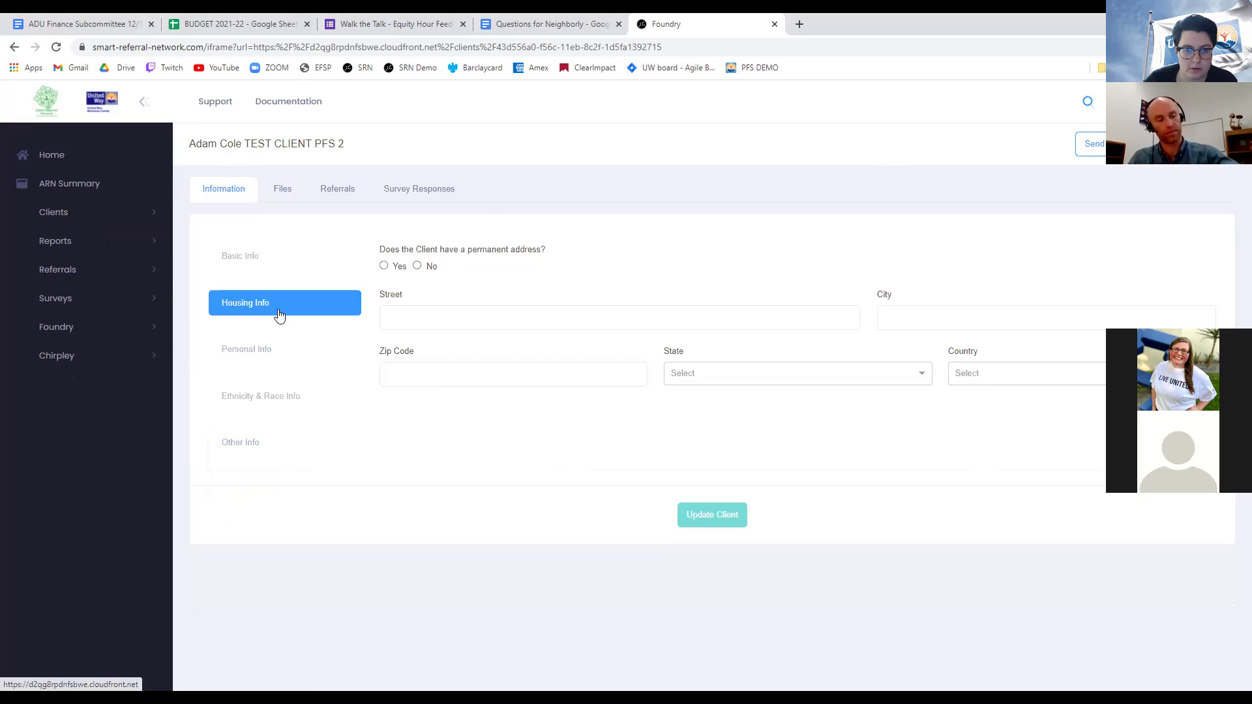
click(263, 349)
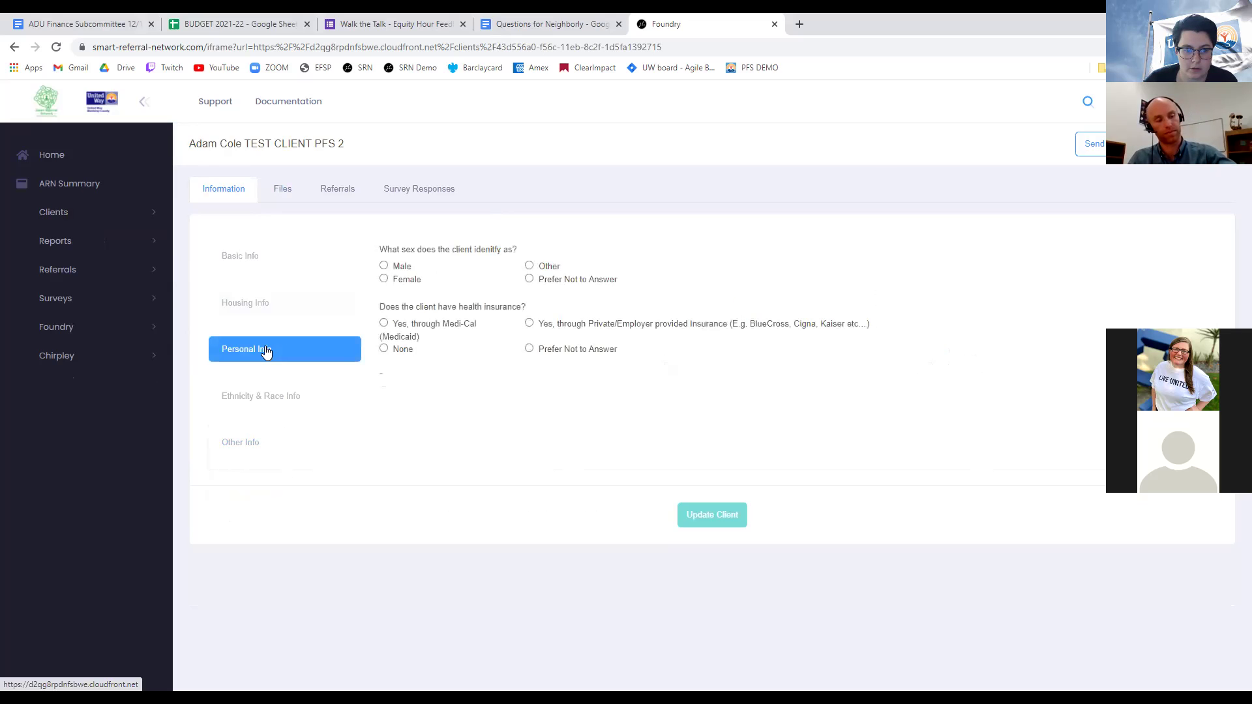
click(265, 396)
- View the client's files, referral history and submitted survey responses
click(291, 193)
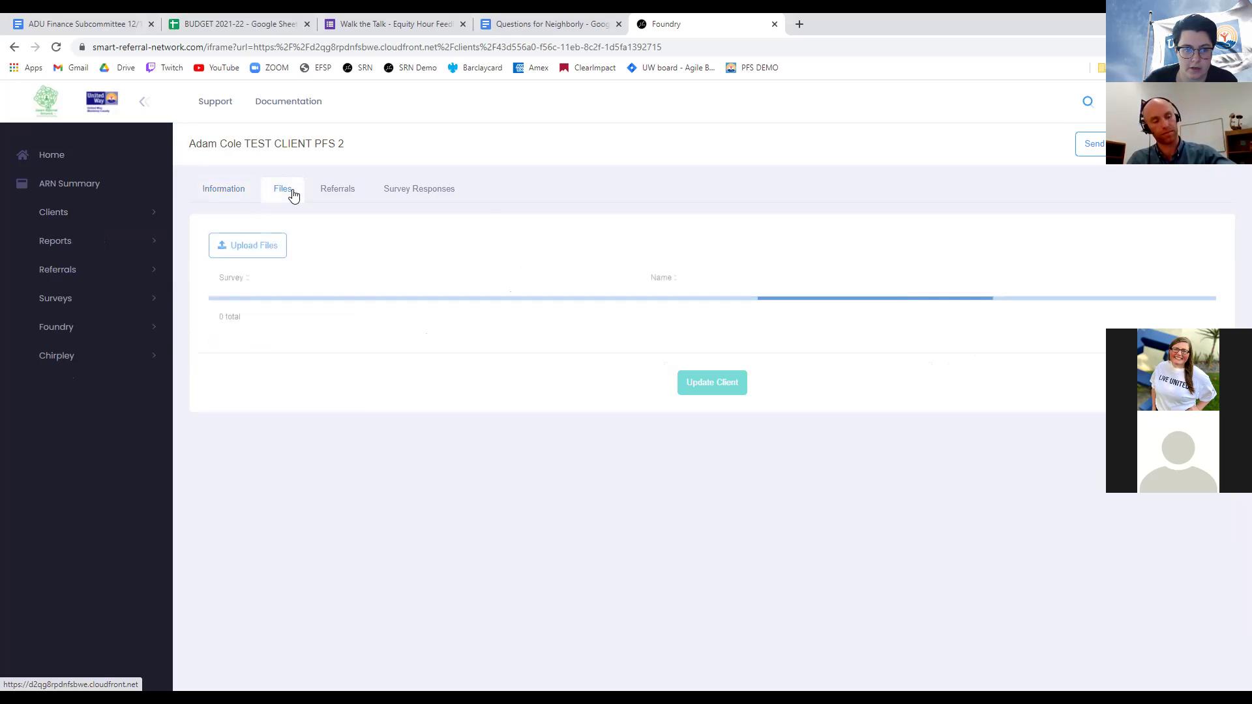
click(346, 197)
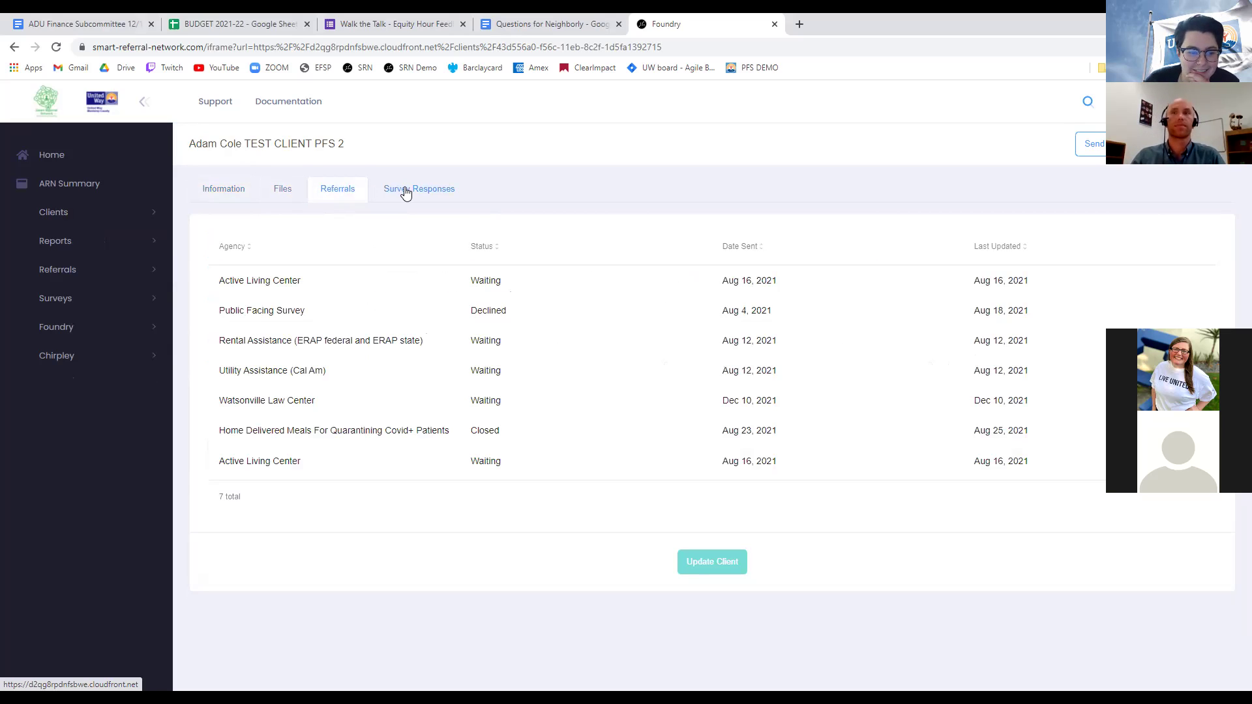
click(406, 193)
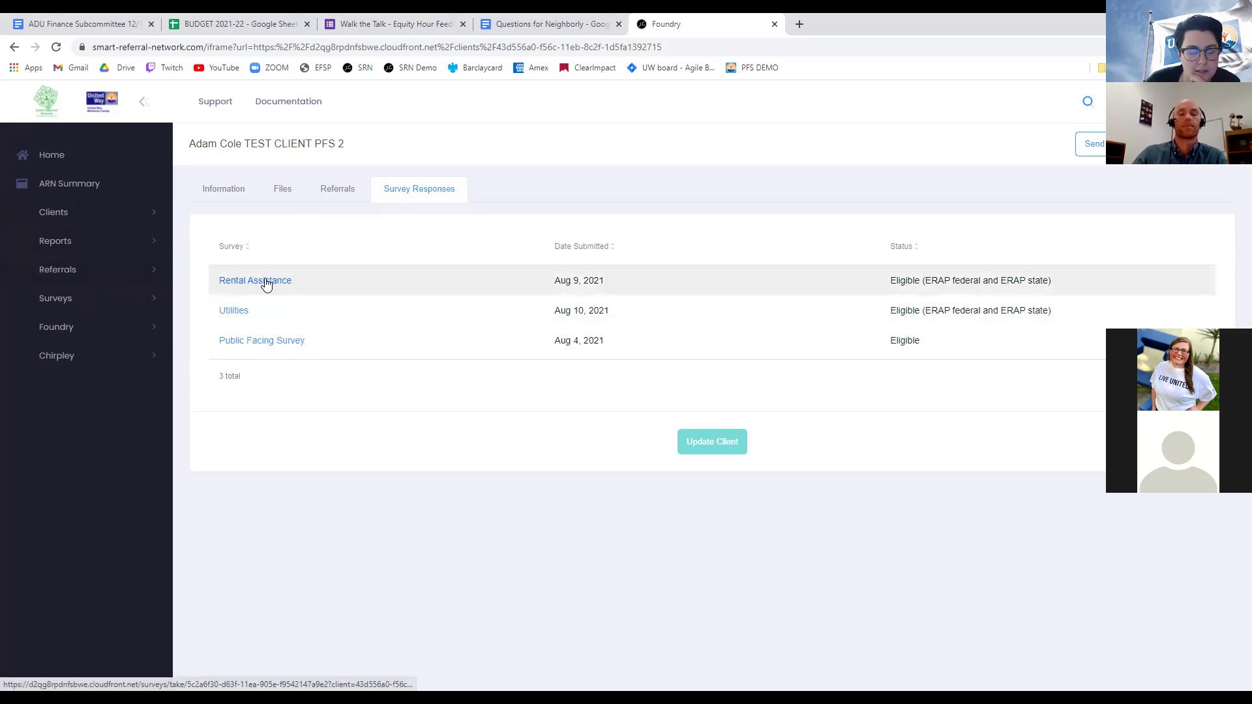
- Go back to the client's information and examine the ethnicity and race, basic, and other details
click(220, 199)
scroll(267, 490, down, 2)
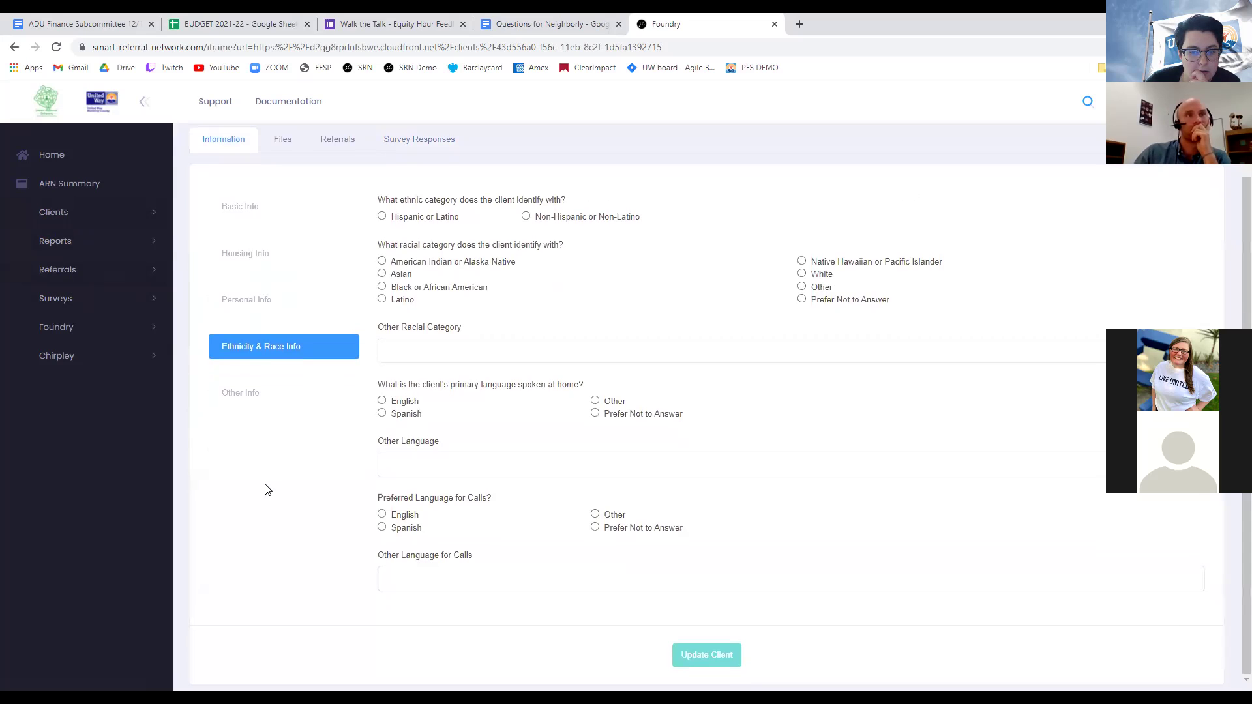
scroll(266, 489, up, 2)
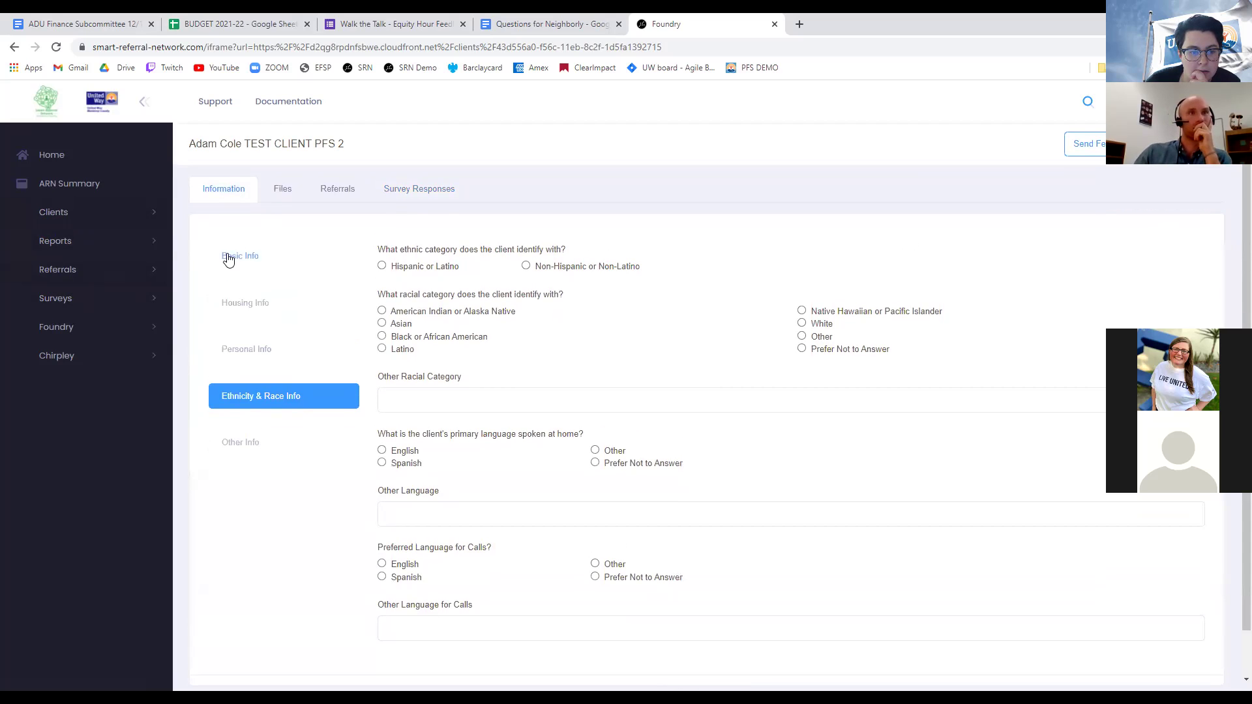
click(229, 258)
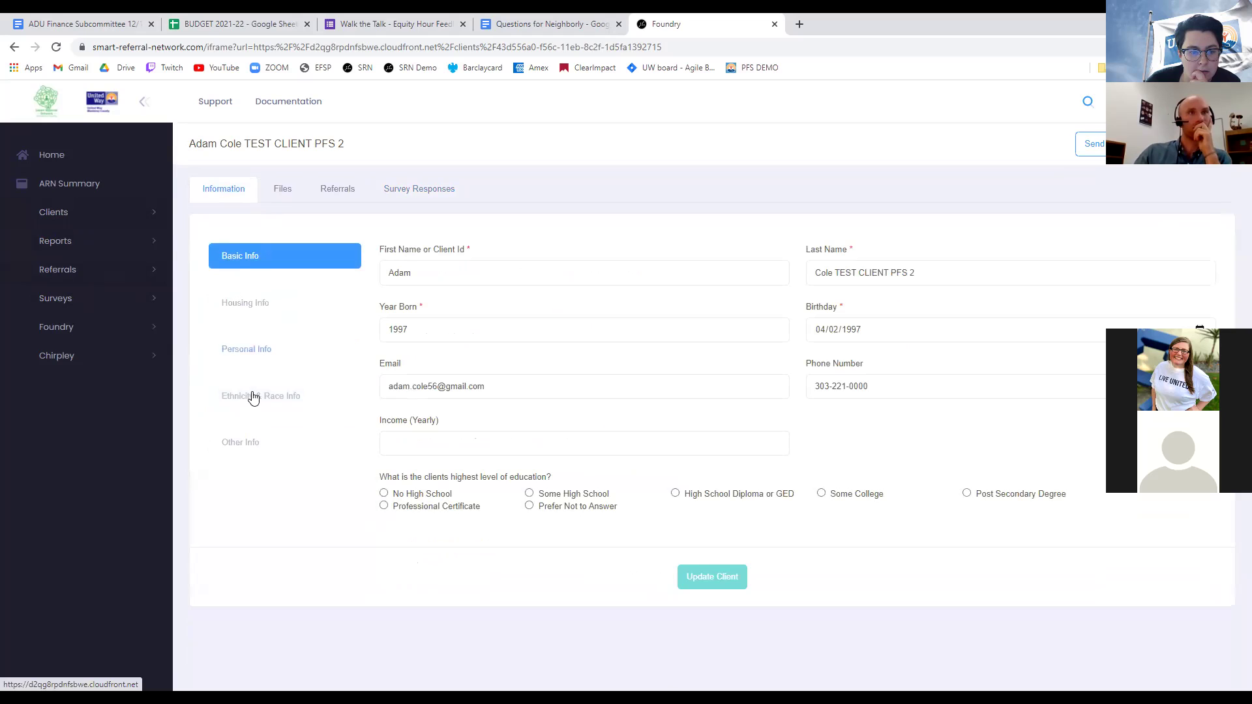
click(249, 441)
right_click(252, 441)
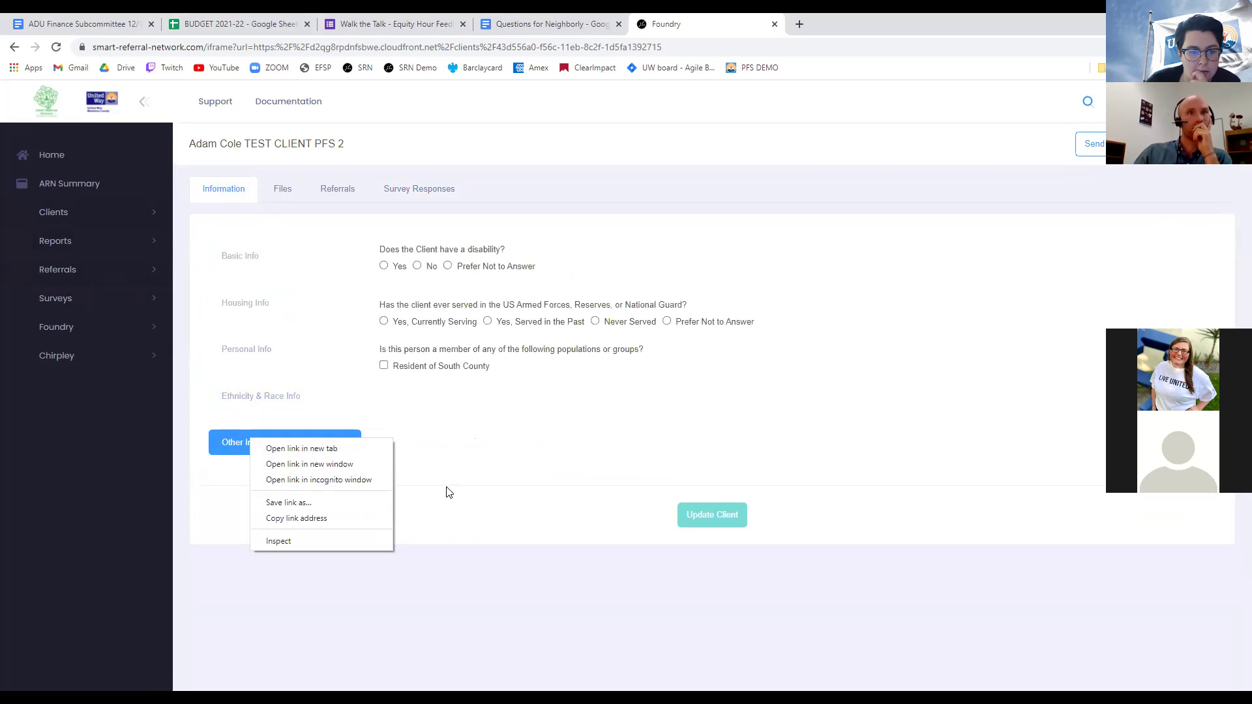
click(447, 492)
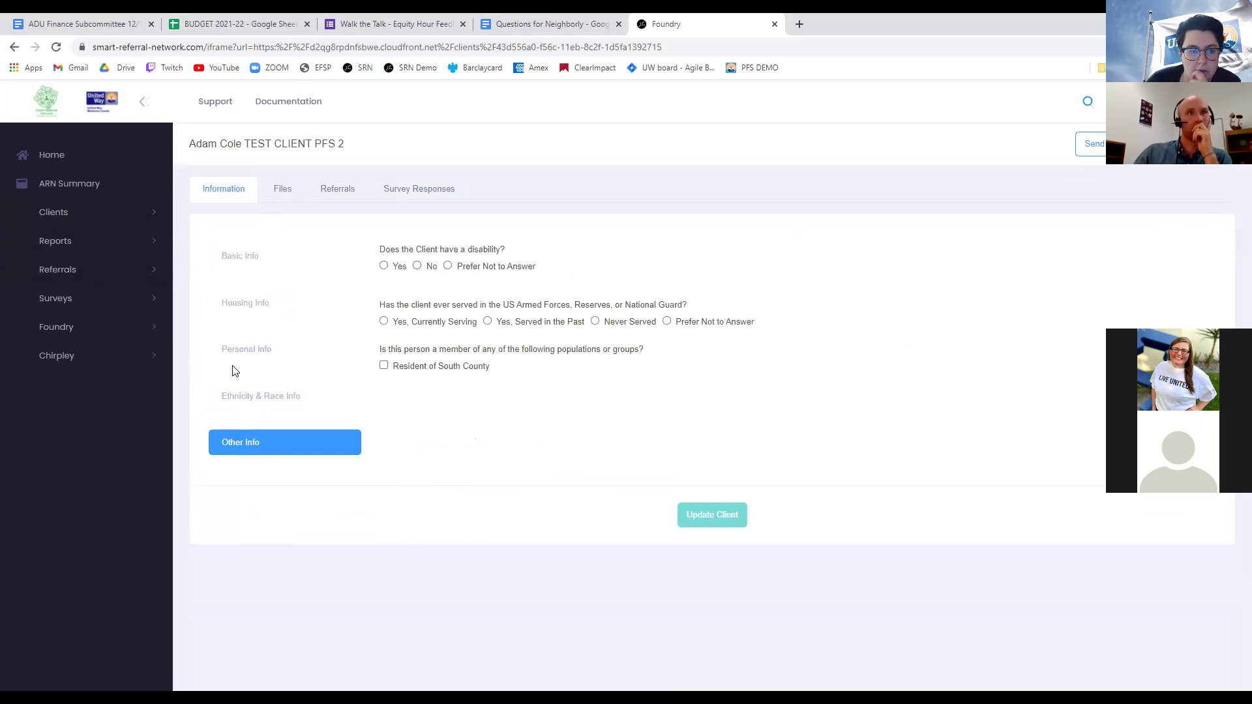
- Leave the client record and return to the Find Clients list
click(43, 214)
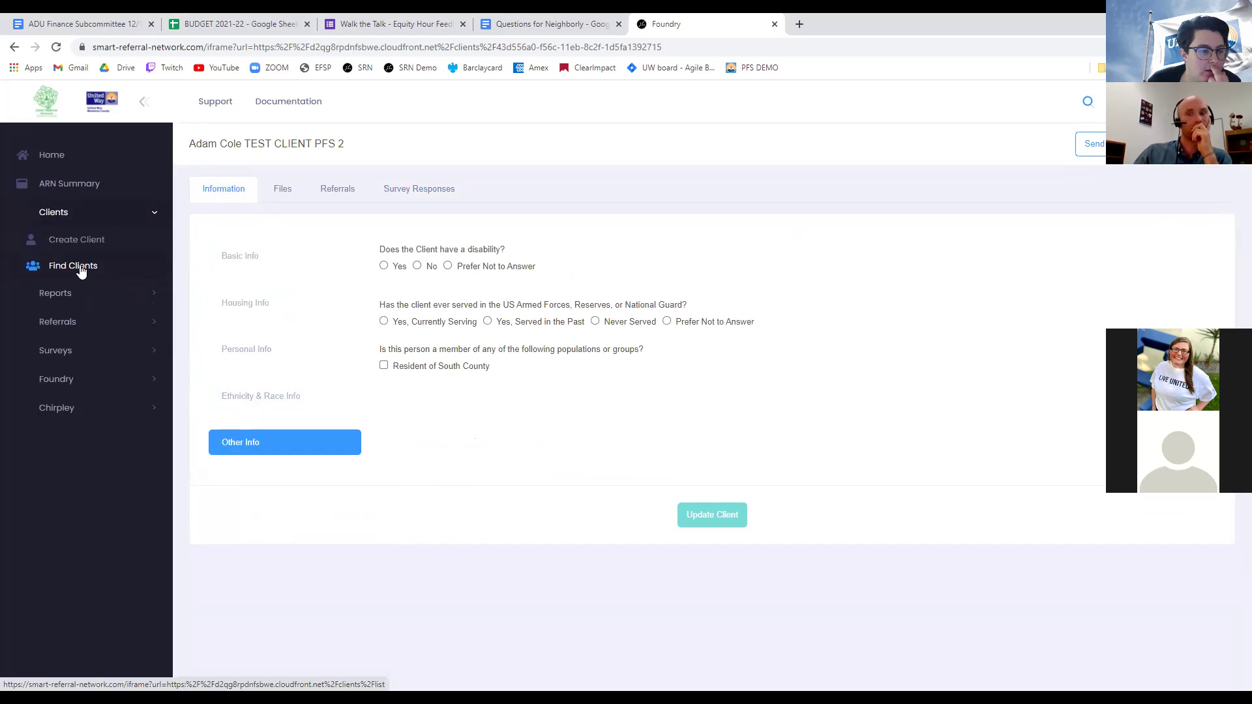
click(79, 268)
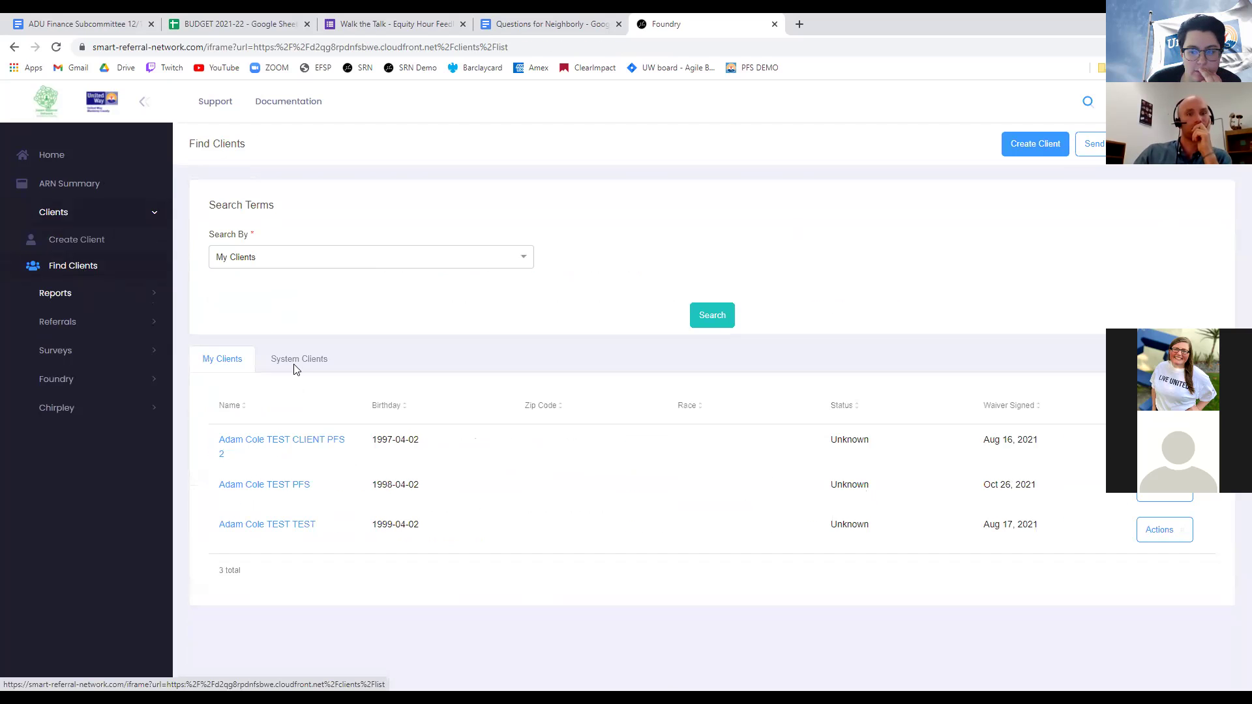
click(1165, 490)
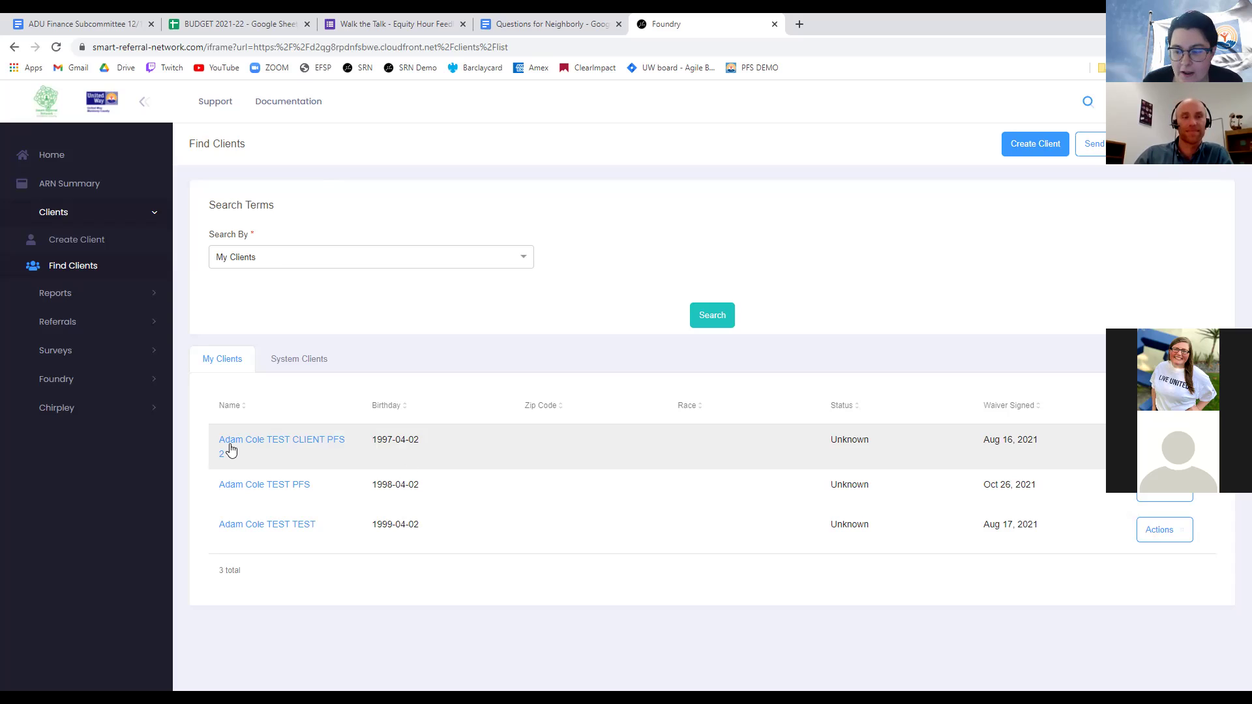
- Open the waiver renewal for the first listed client and read through the Verbal Consent signing script
mouse_move(1165, 439)
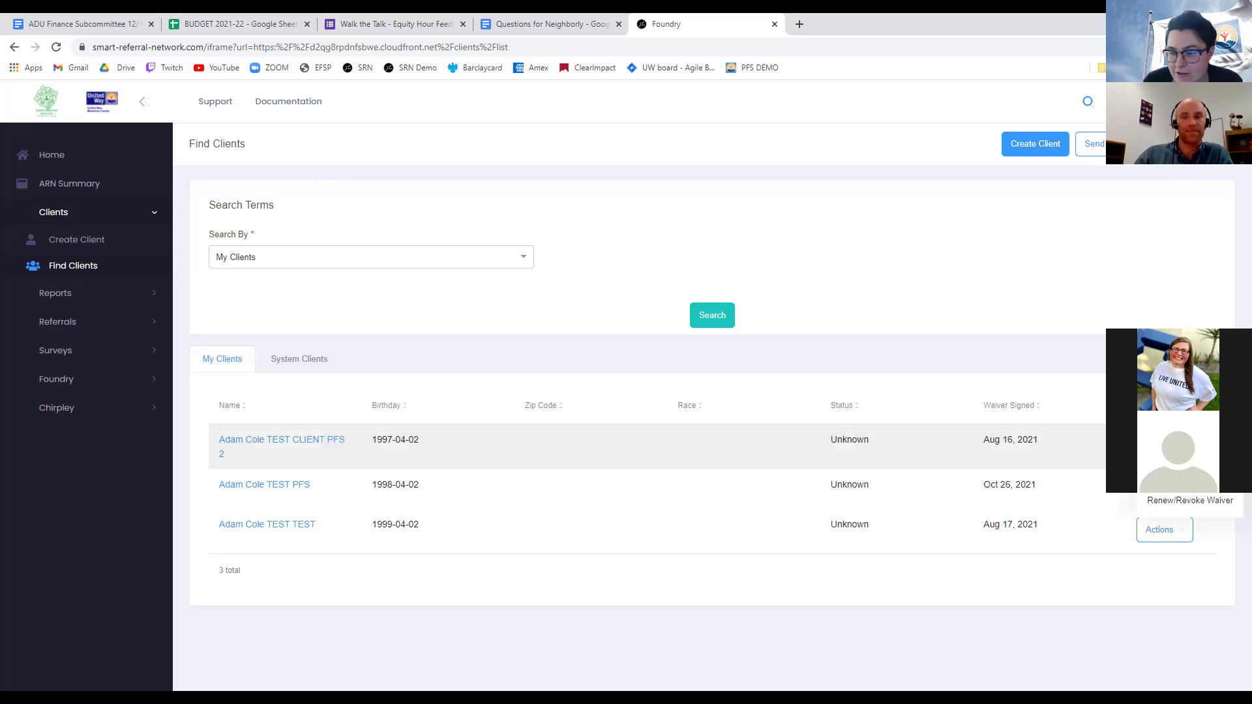
click(1196, 507)
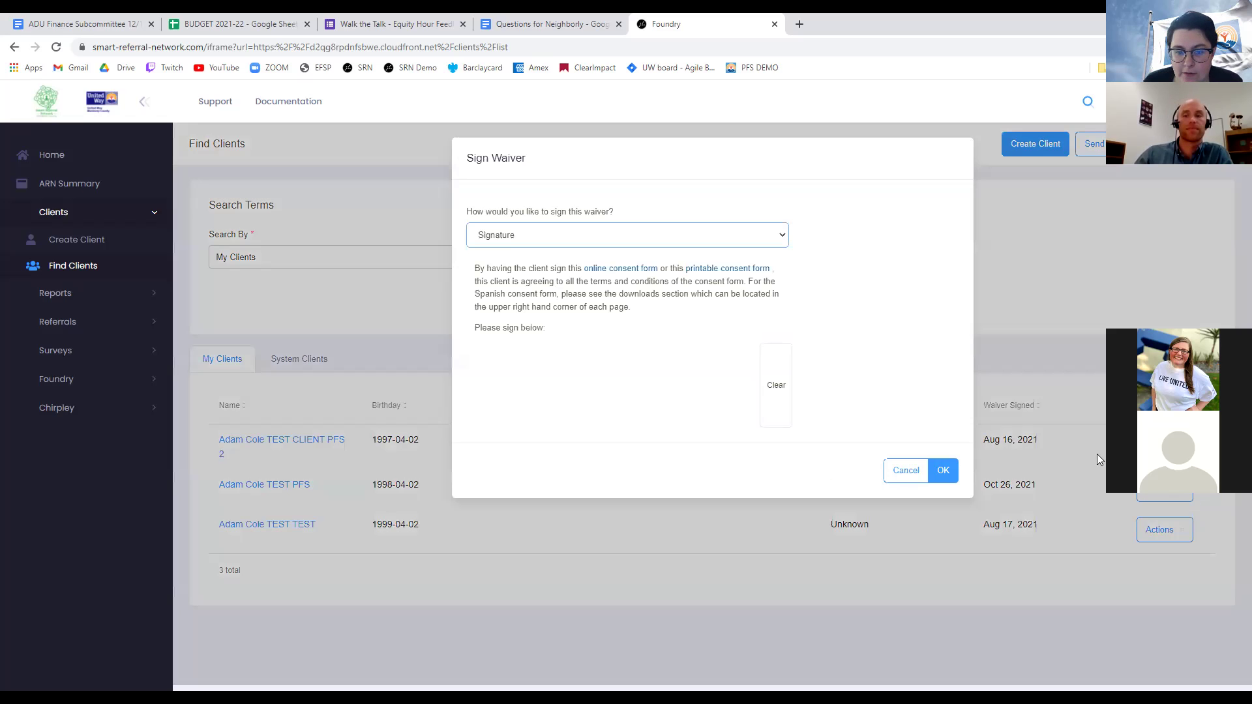
click(638, 237)
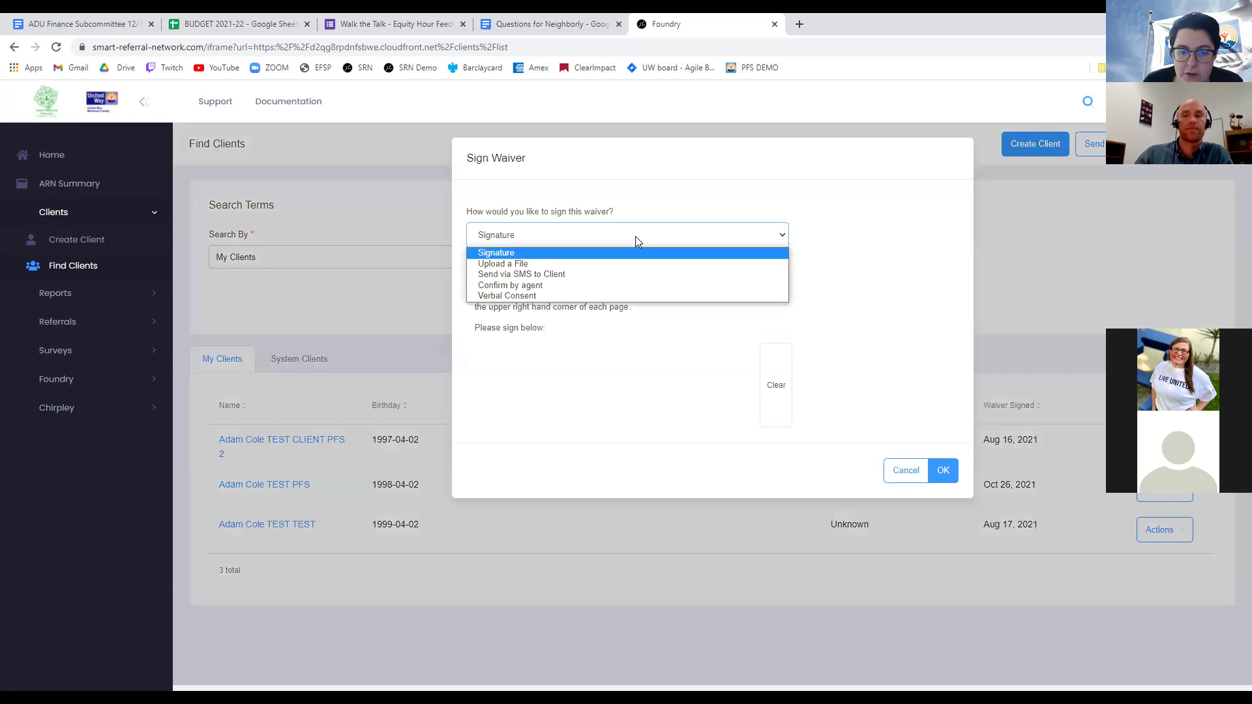
click(646, 295)
scroll(639, 560, down, 2)
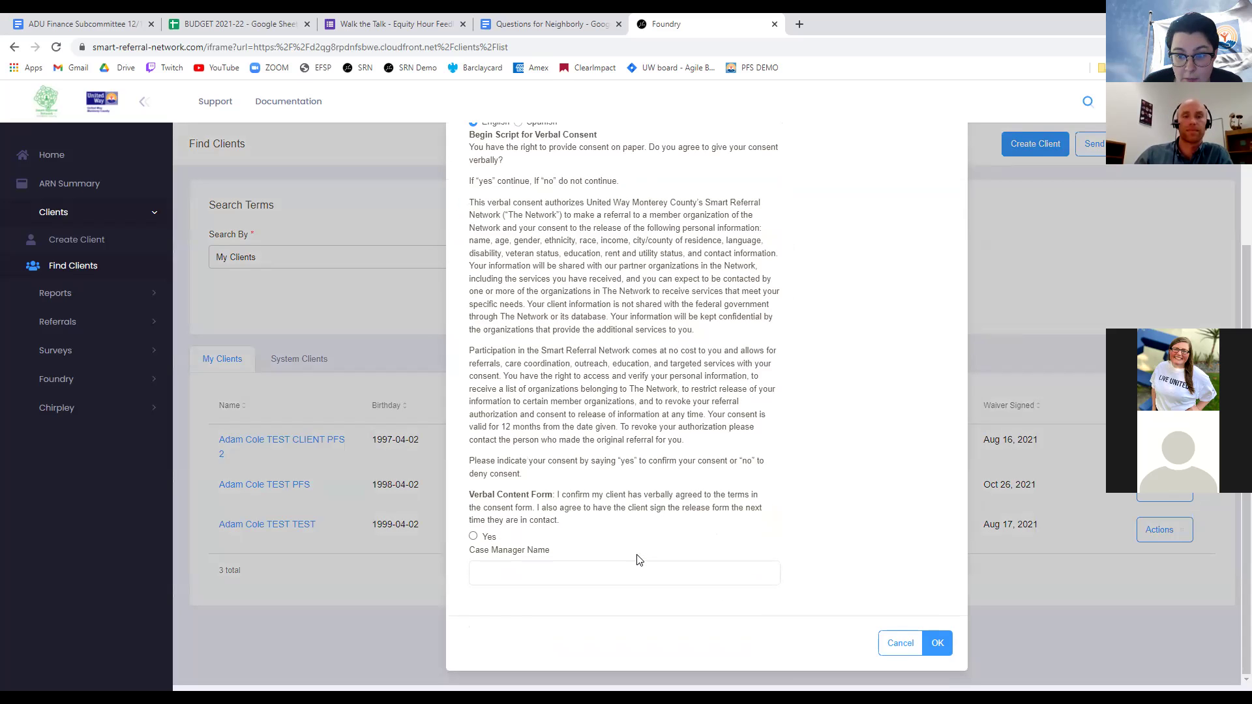
scroll(639, 560, up, 3)
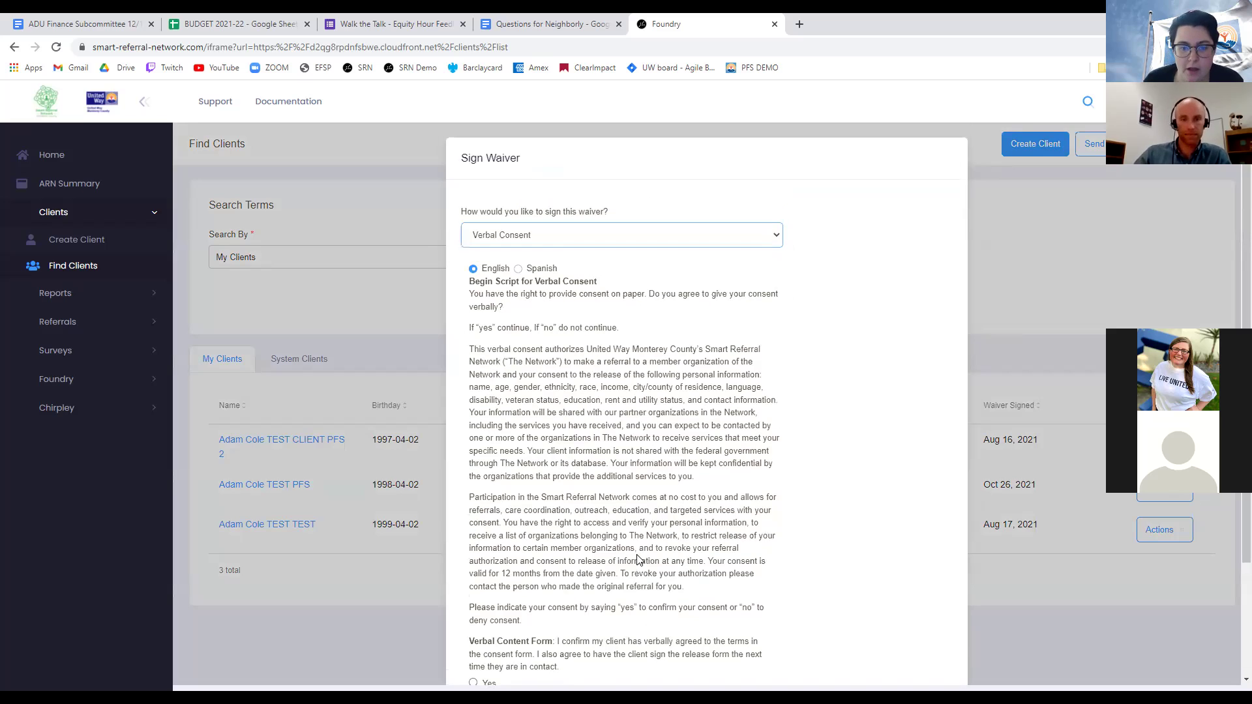
- Show the Send via SMS to Client signing option, and close the waiver without signing
click(519, 235)
click(519, 274)
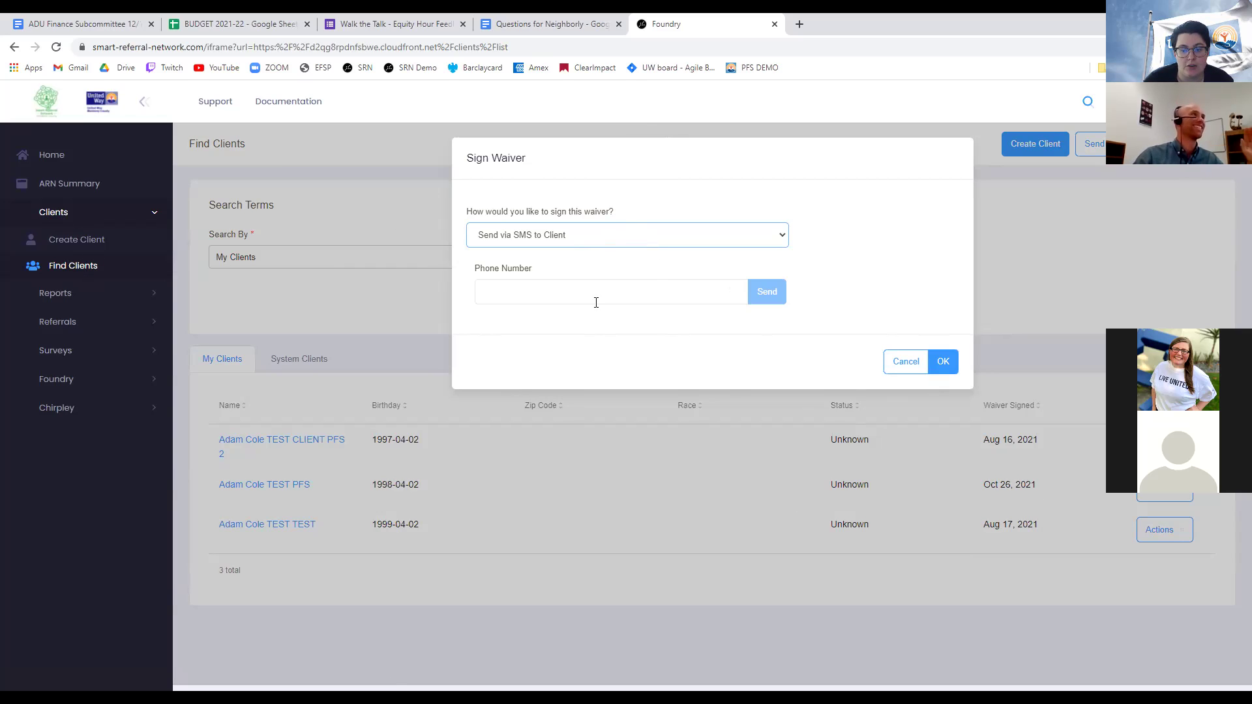
click(911, 362)
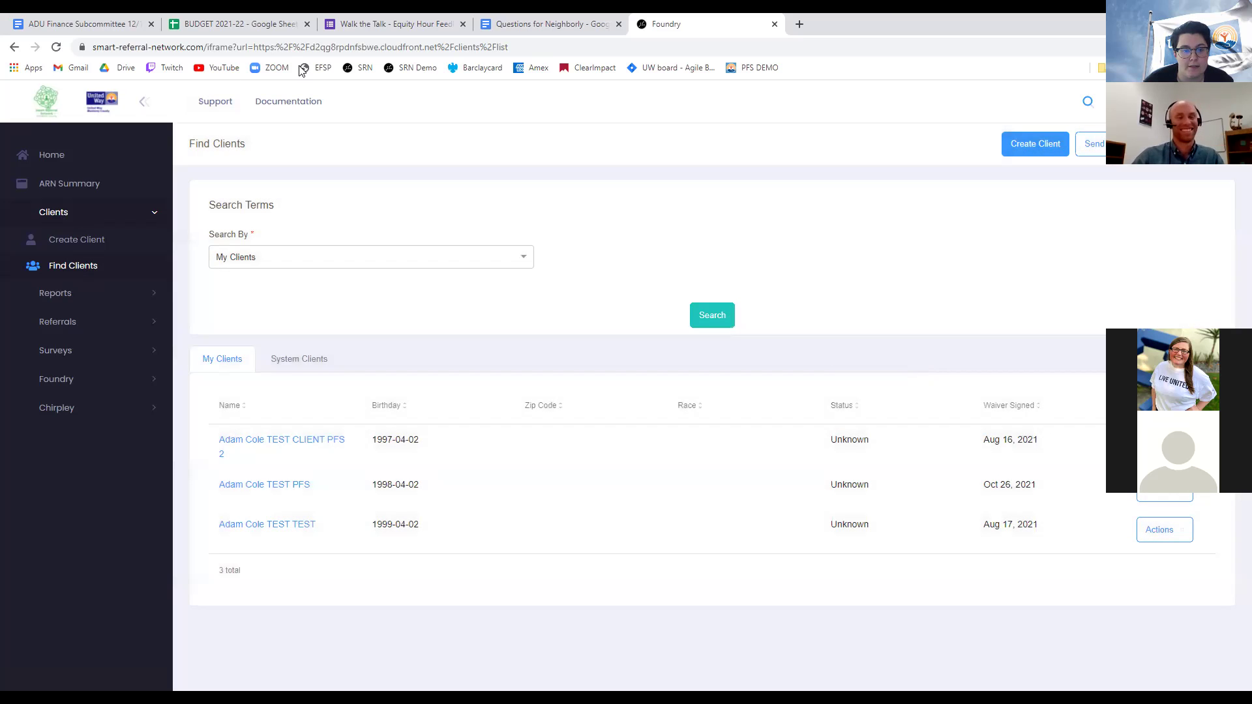